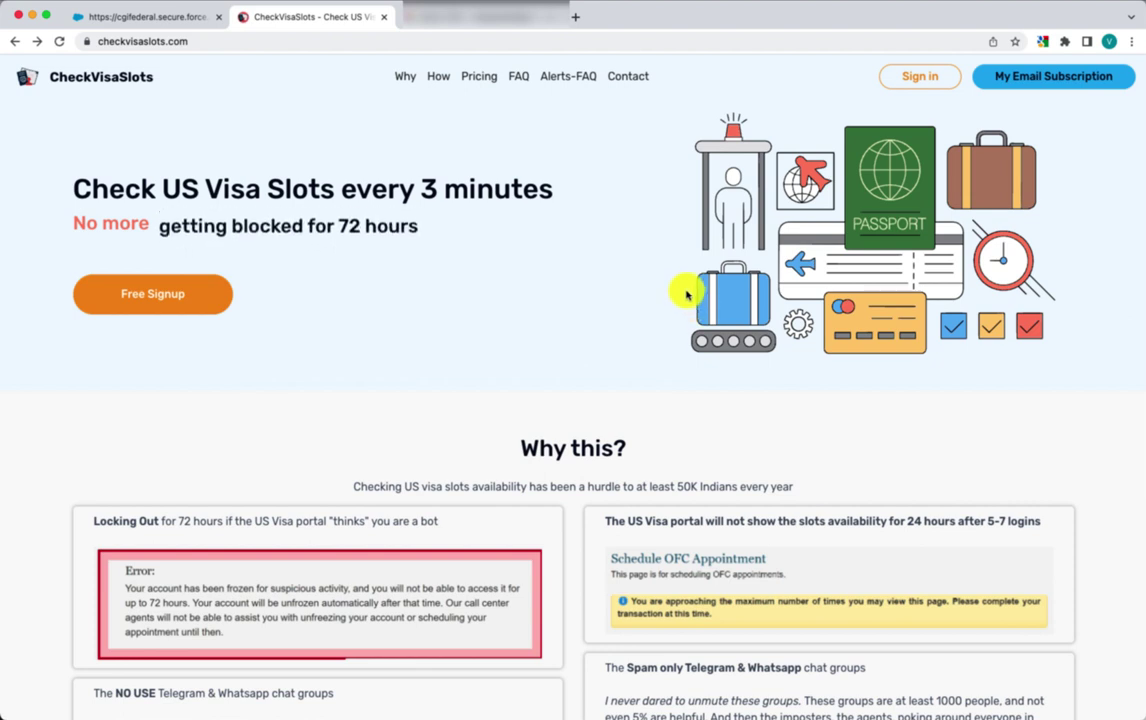
- Open the free signup form and choose H-1B as the visa type
{"action": "left_click", "coordinate": [145, 300]}
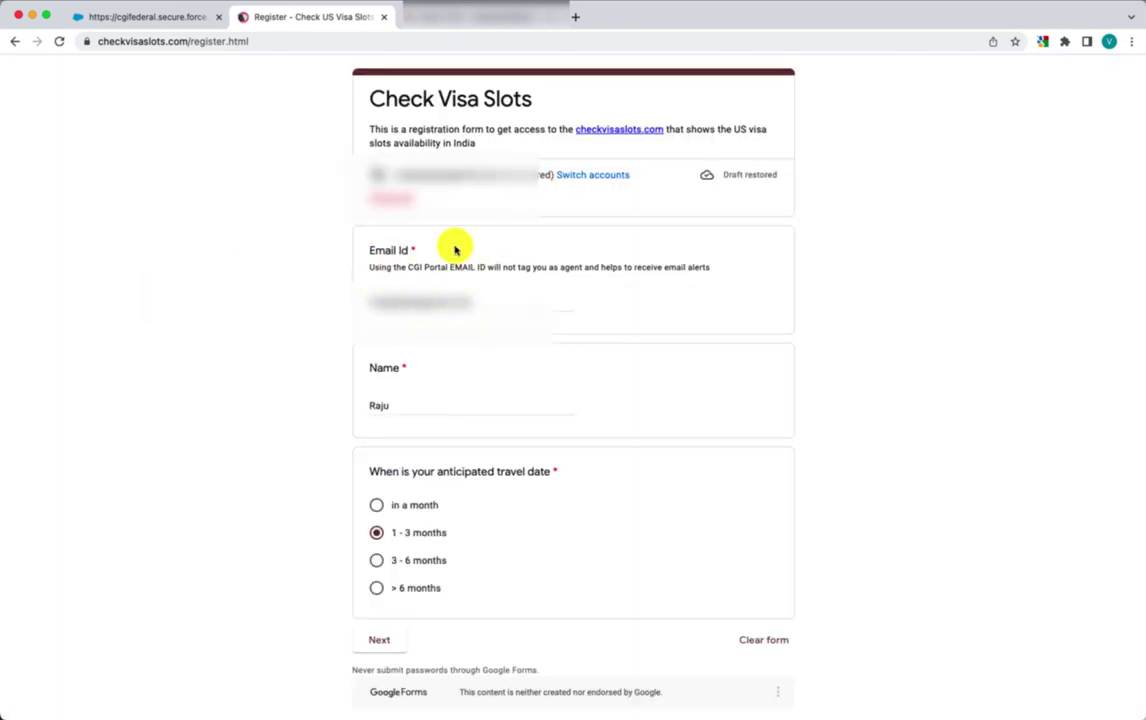
{"action": "scroll", "coordinate": [414, 407], "scroll_direction": "down", "scroll_amount": 1}
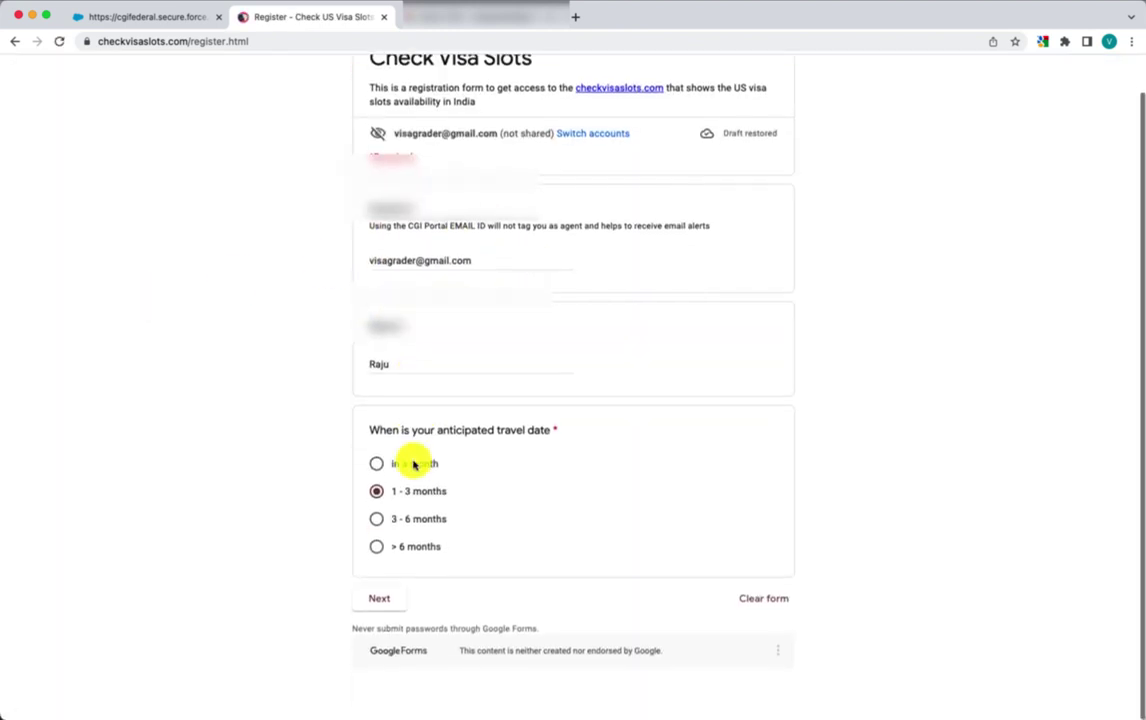
{"action": "left_click", "coordinate": [377, 599]}
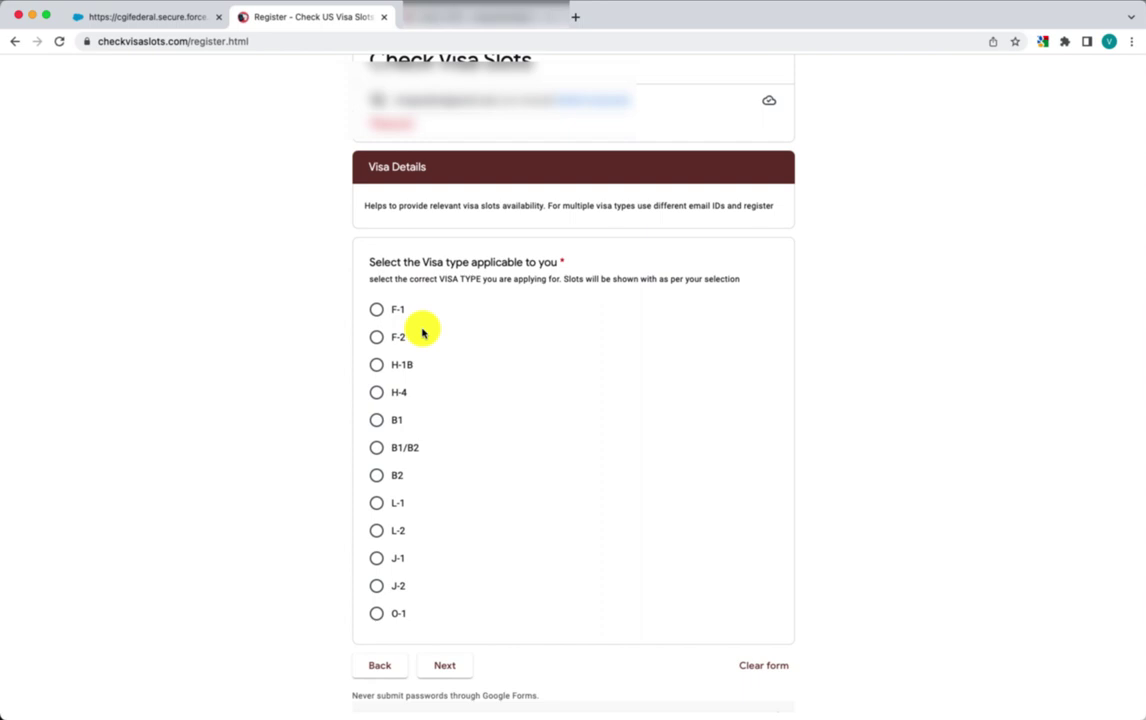
{"action": "left_click", "coordinate": [377, 367]}
{"action": "scroll", "coordinate": [515, 350], "scroll_direction": "down", "scroll_amount": 1}
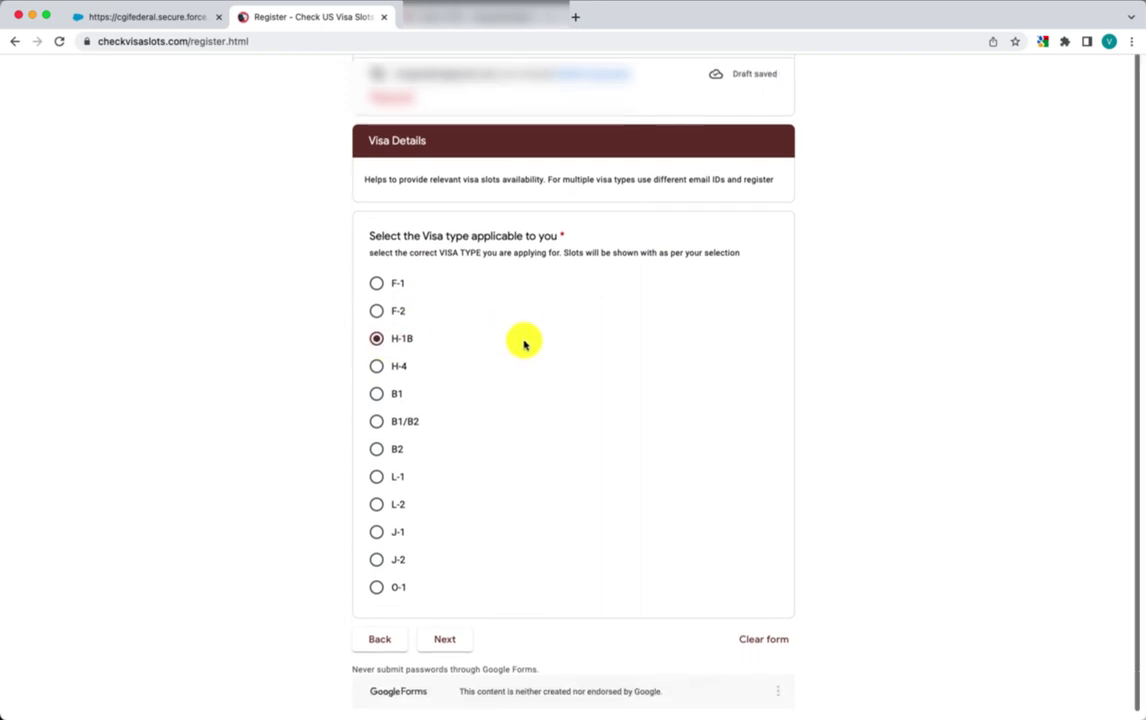
{"action": "left_click", "coordinate": [451, 641]}
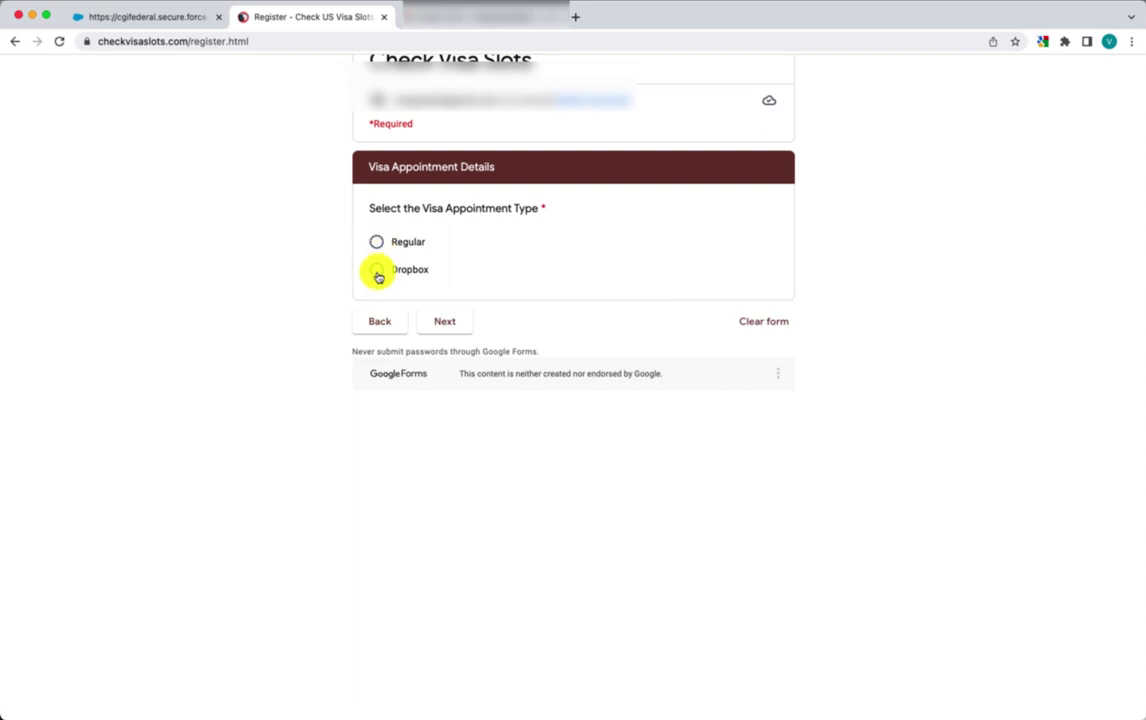
- Choose a Dropbox appointment, answer Yes for slot notifications, and submit the form
{"action": "left_click", "coordinate": [377, 271]}
{"action": "left_click", "coordinate": [451, 328]}
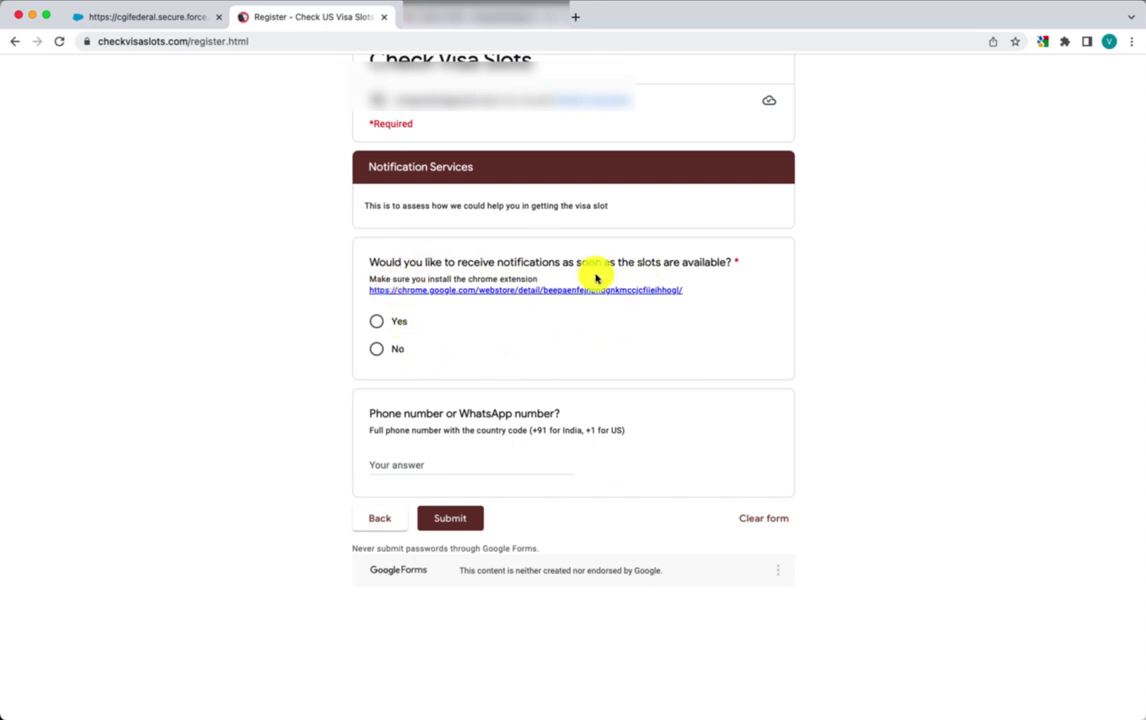
{"action": "left_click", "coordinate": [377, 323]}
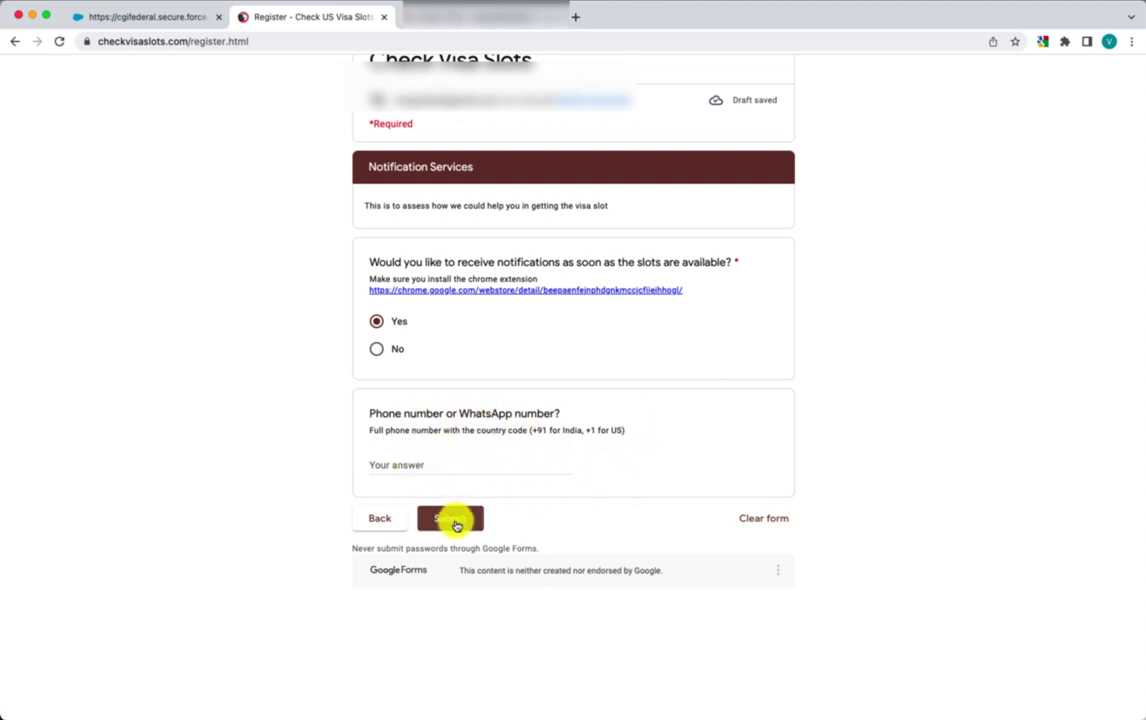
{"action": "left_click", "coordinate": [452, 520]}
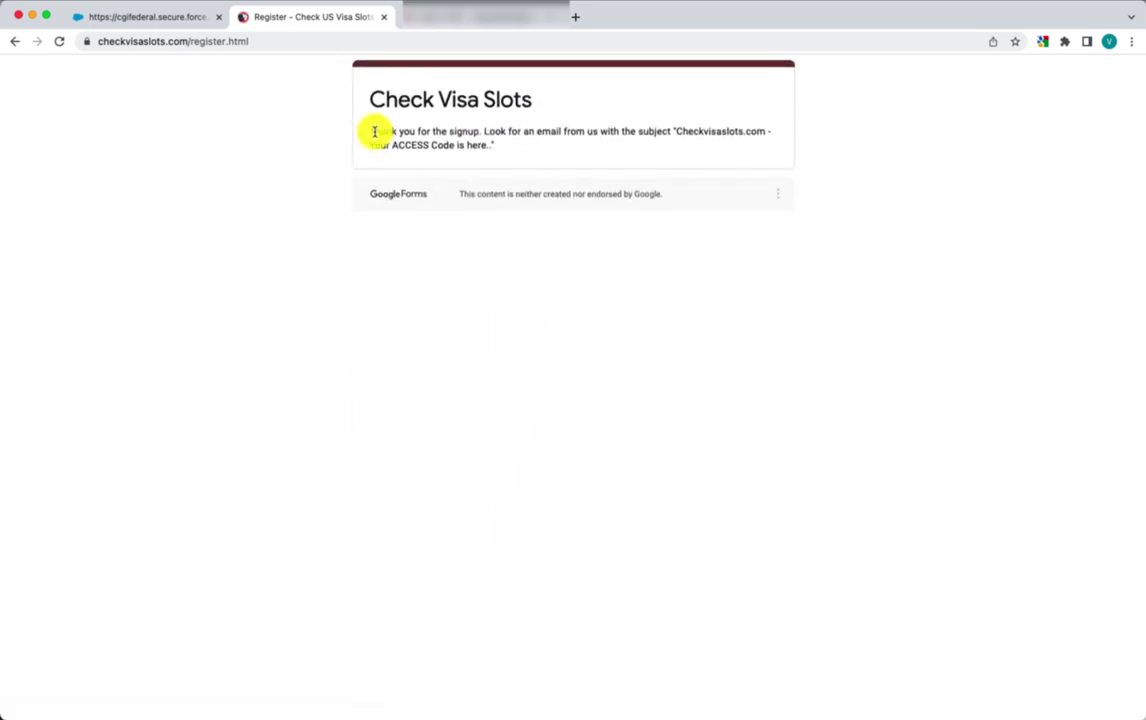
- In Gmail, open the 'Your ACCESS Code is here' email from CheckVisaSlots
{"action": "left_click_drag", "start_coordinate": [369, 131], "coordinate": [668, 146]}
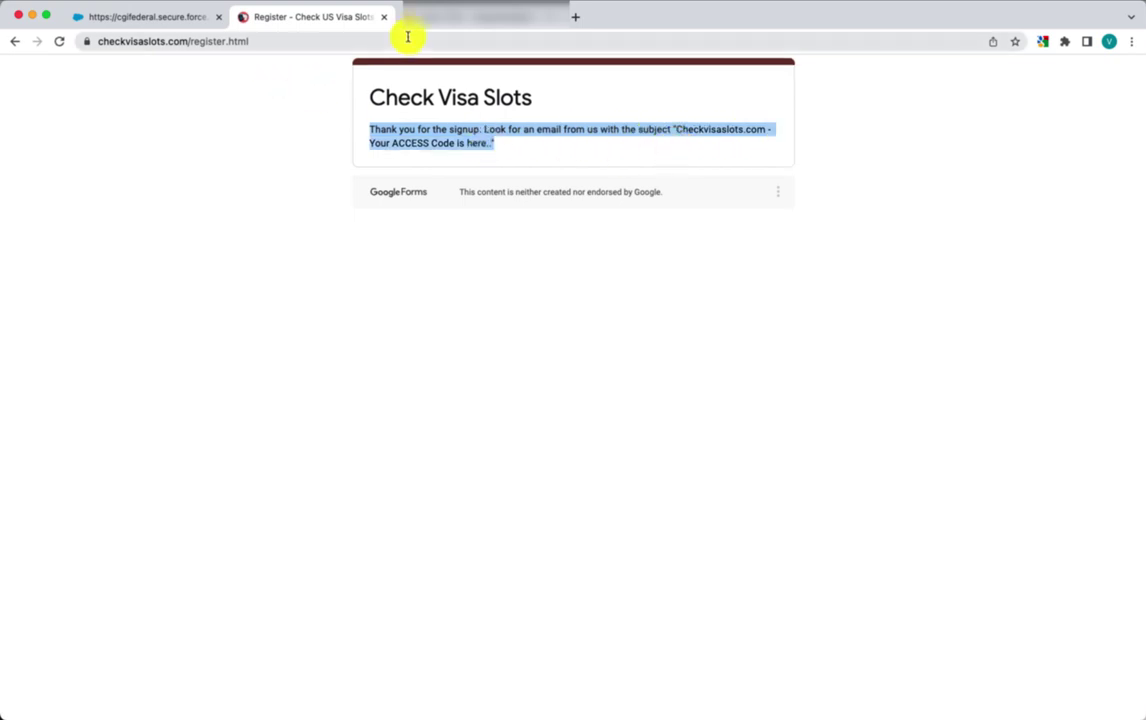
{"action": "left_click", "coordinate": [422, 18]}
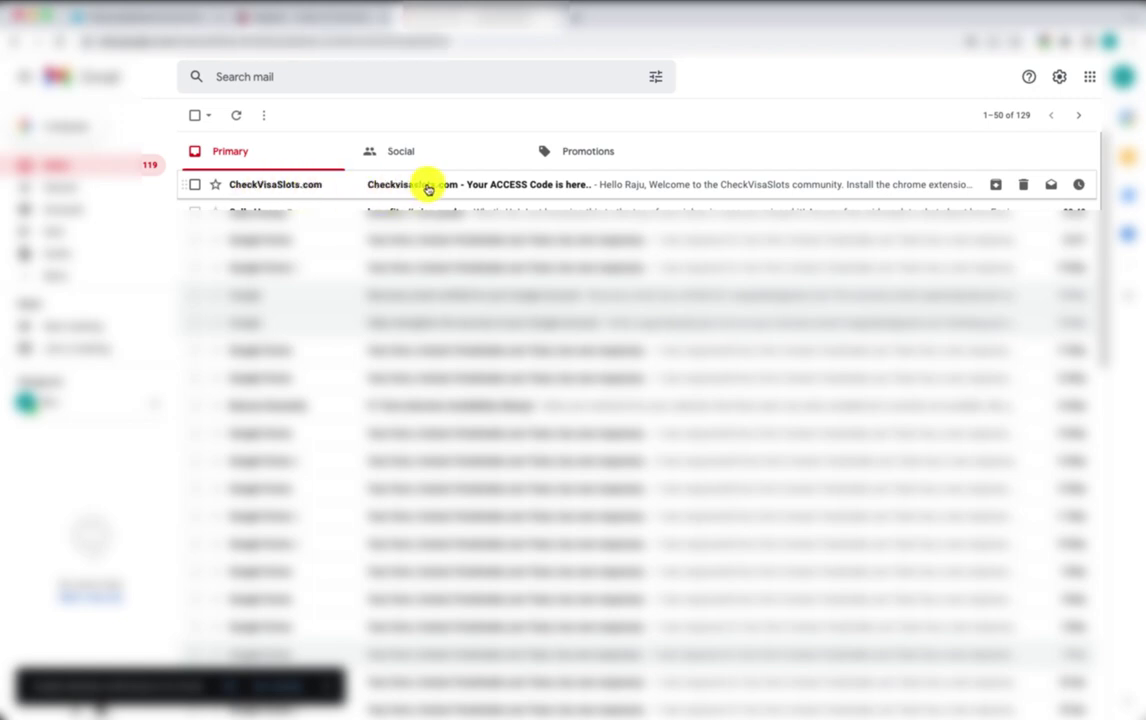
{"action": "left_click", "coordinate": [427, 188]}
- Read the email's instructions and follow its link to the extension's Chrome Web Store page
{"action": "left_click_drag", "start_coordinate": [227, 256], "coordinate": [425, 350]}
{"action": "left_click", "coordinate": [425, 315]}
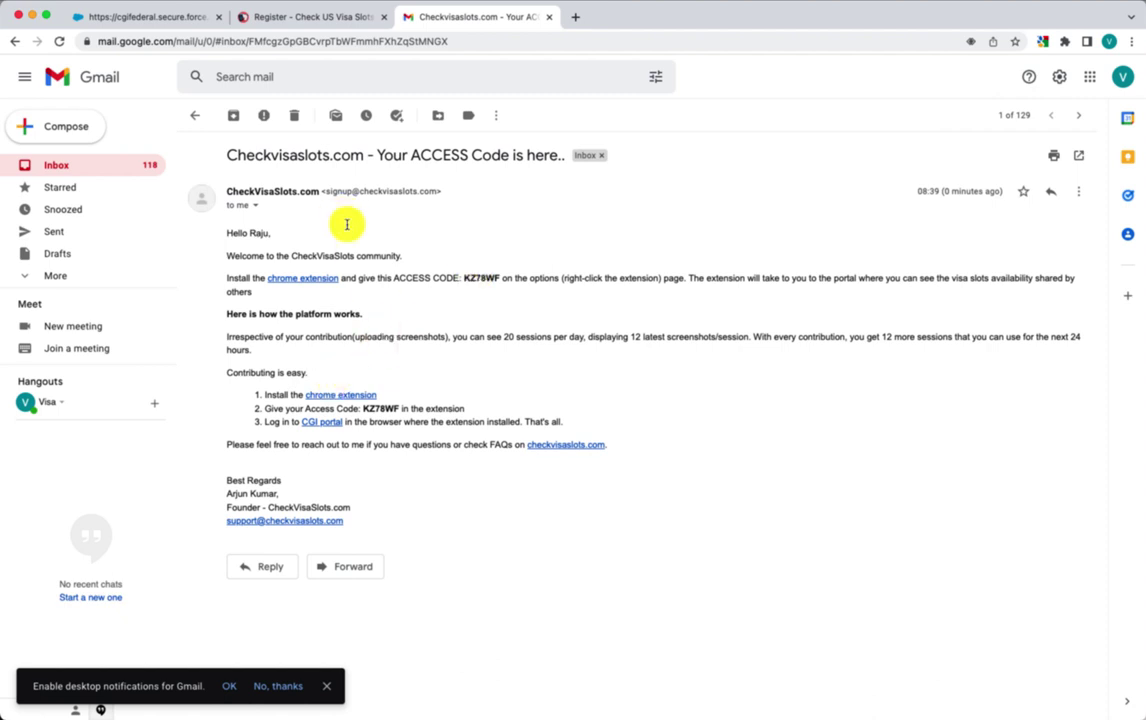
{"action": "left_click_drag", "start_coordinate": [228, 373], "coordinate": [324, 395]}
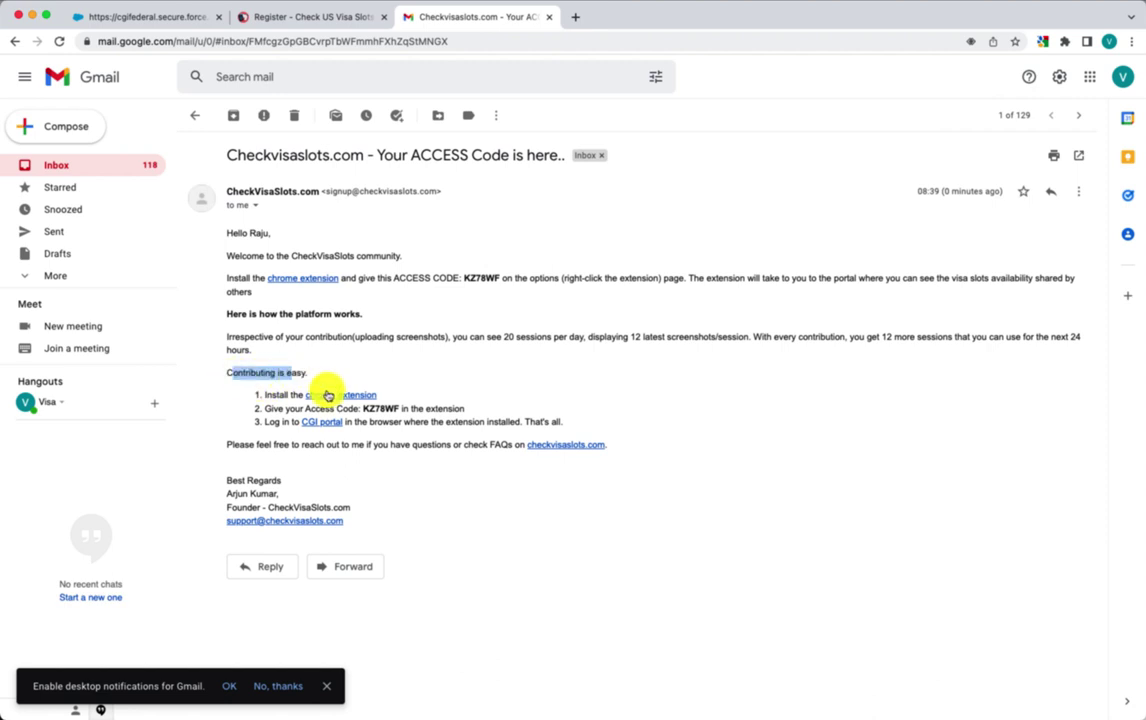
{"action": "left_click", "coordinate": [332, 397]}
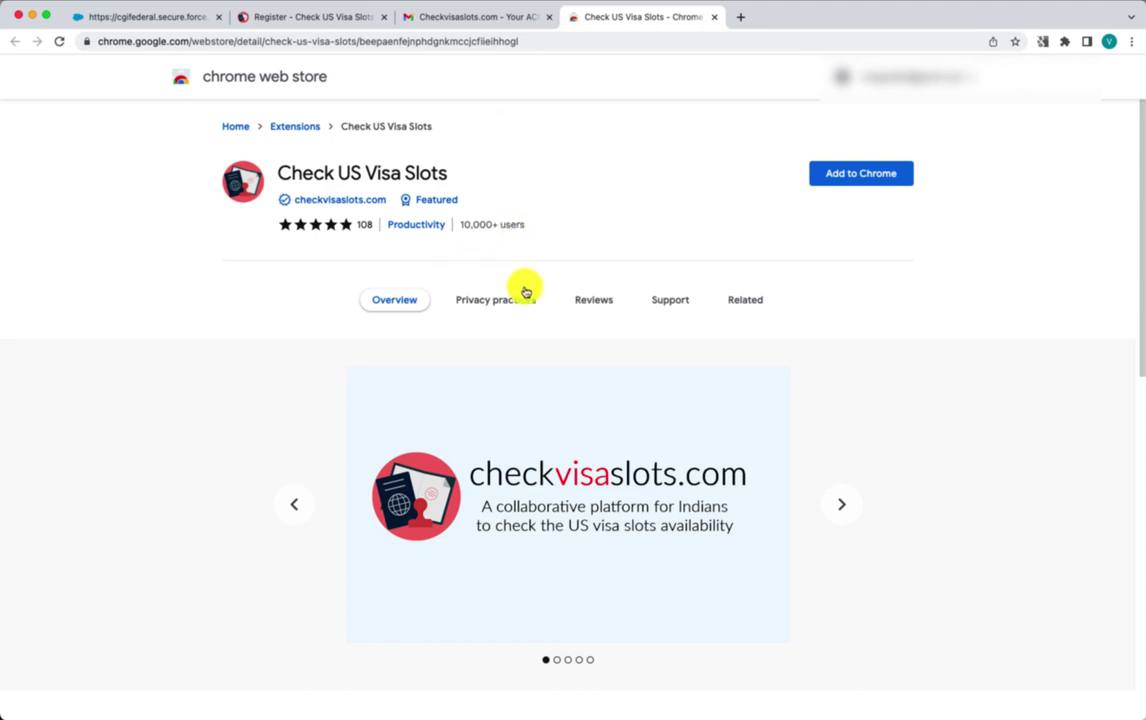
- Review the extension's privacy practices, including the collected website content details
{"action": "left_click", "coordinate": [492, 304]}
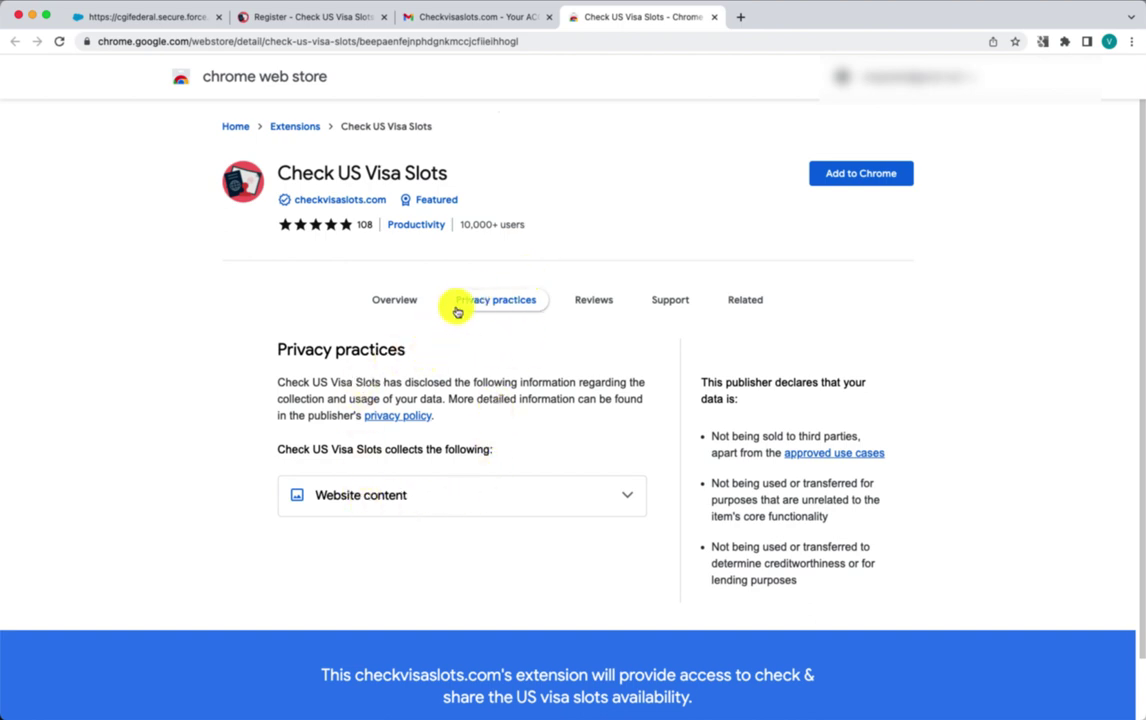
{"action": "left_click", "coordinate": [471, 495]}
{"action": "left_click_drag", "start_coordinate": [340, 526], "coordinate": [540, 526]}
{"action": "left_click", "coordinate": [582, 421]}
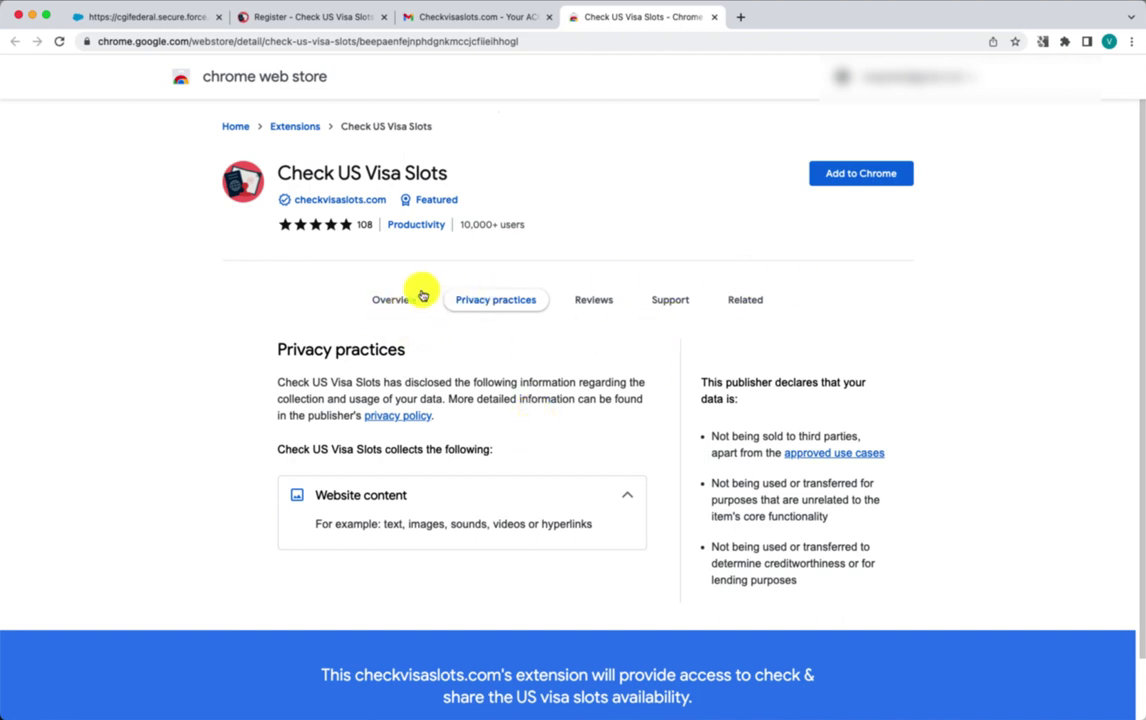
{"action": "left_click", "coordinate": [393, 299]}
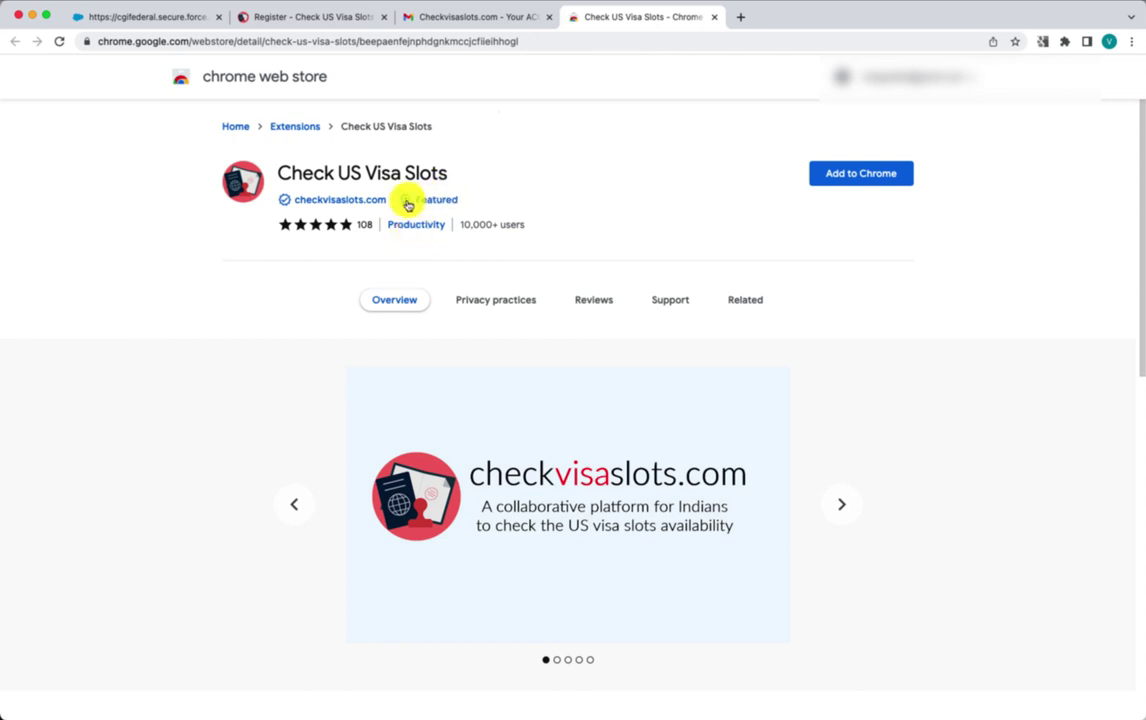
- Add Check US Visa Slots to Chrome and confirm the installation
{"action": "mouse_move", "coordinate": [408, 204]}
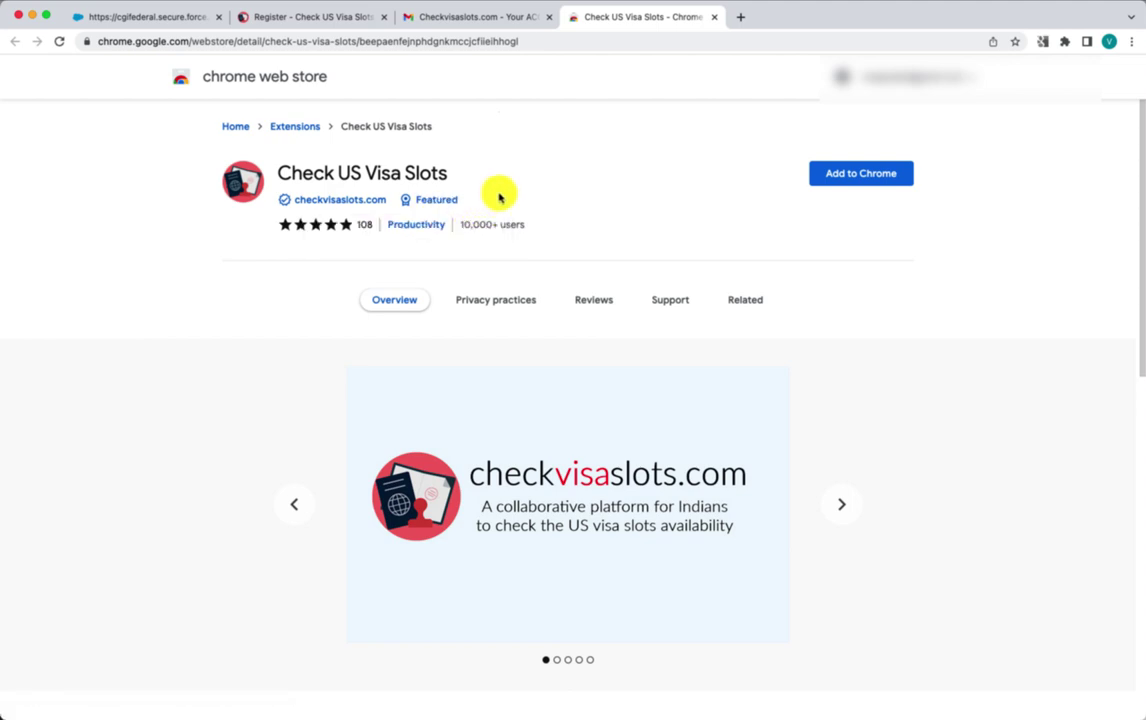
{"action": "left_click", "coordinate": [861, 178]}
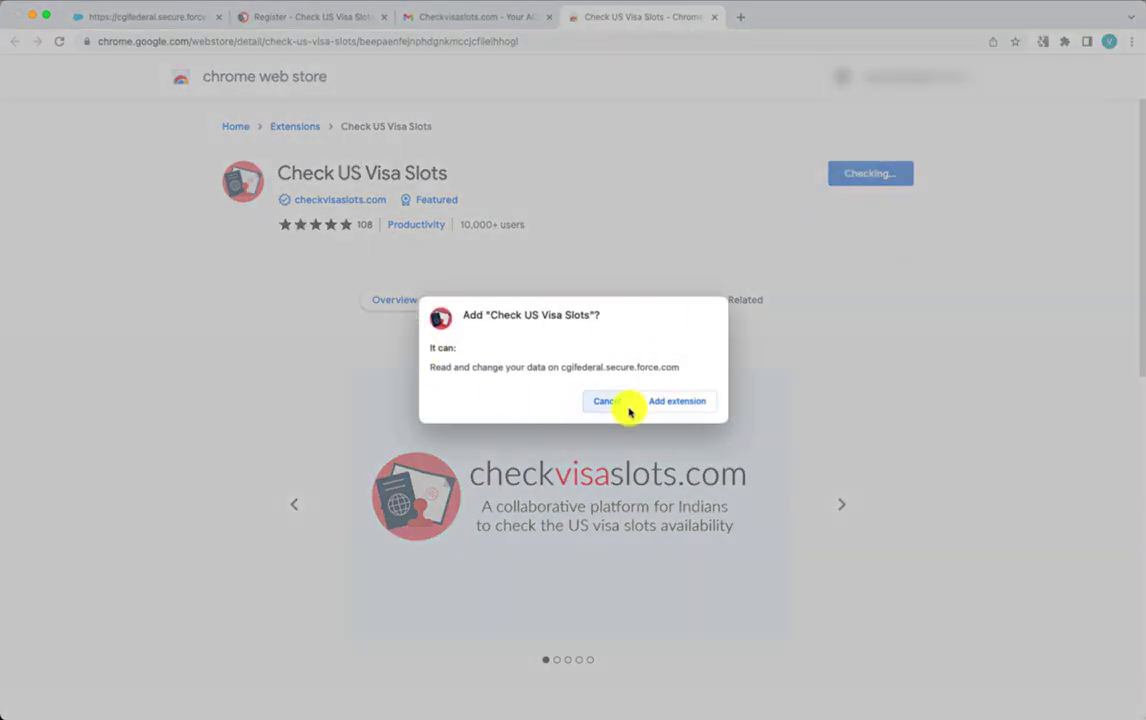
{"action": "left_click", "coordinate": [668, 405]}
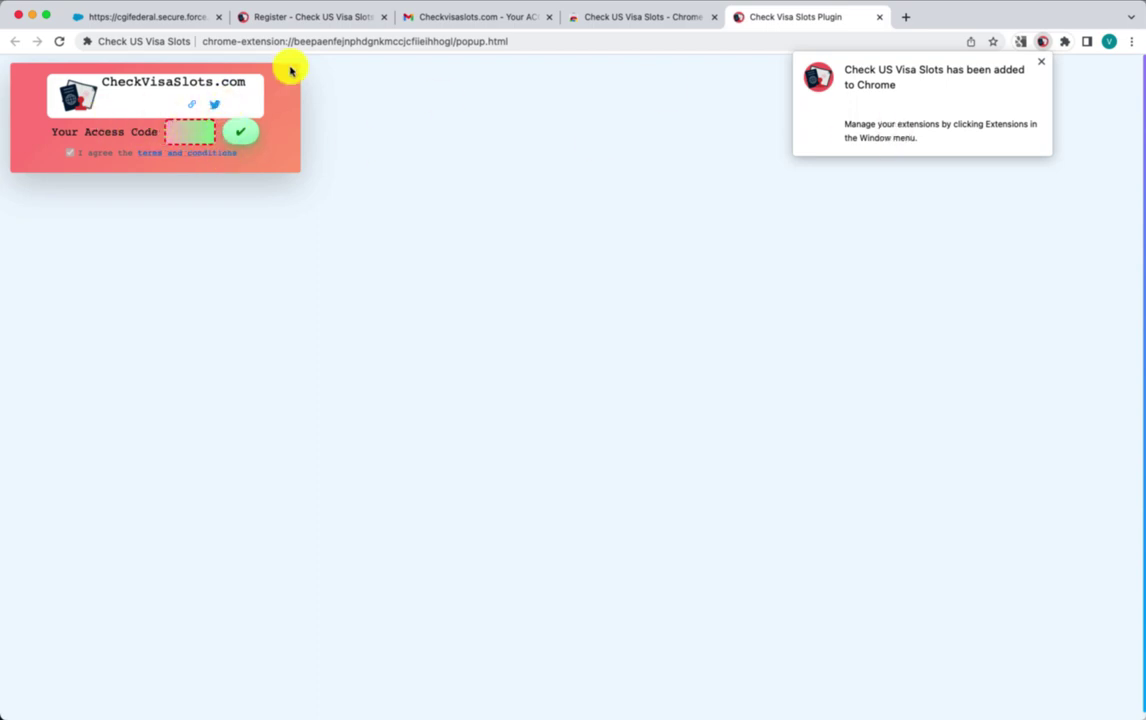
- Copy the access code from the email, paste it into Your Access Code, and submit
{"action": "left_click", "coordinate": [448, 17]}
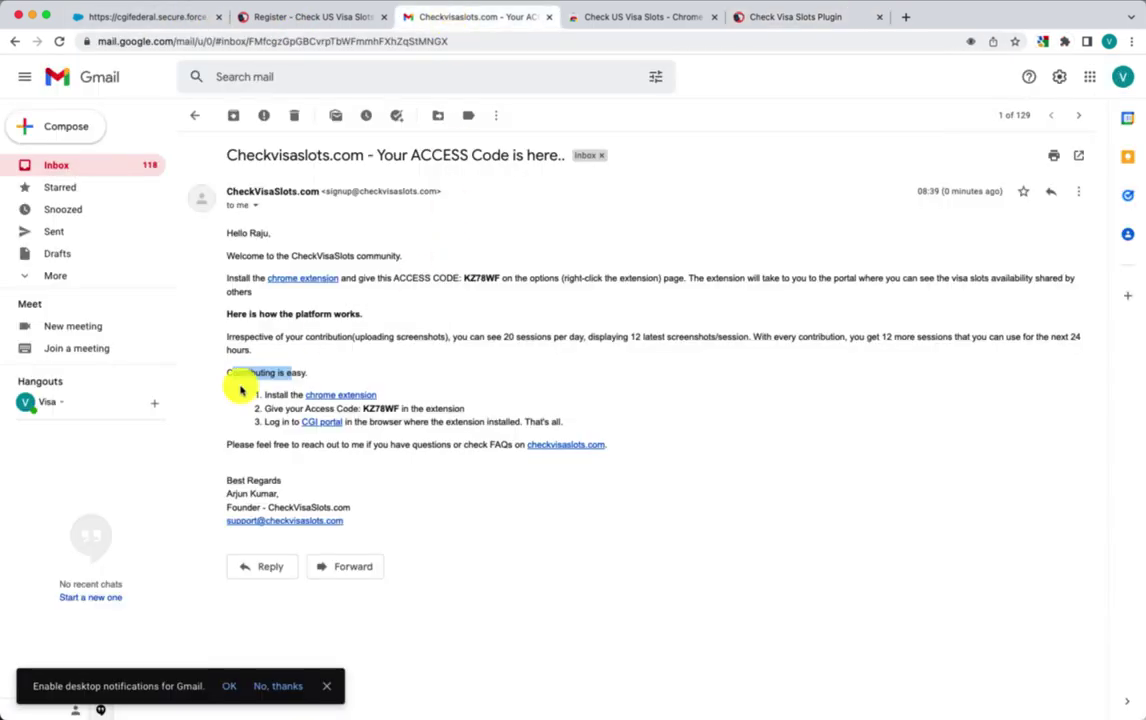
{"action": "left_click", "coordinate": [466, 285]}
{"action": "double_click", "coordinate": [475, 280]}
{"action": "key", "text": "super+c"}
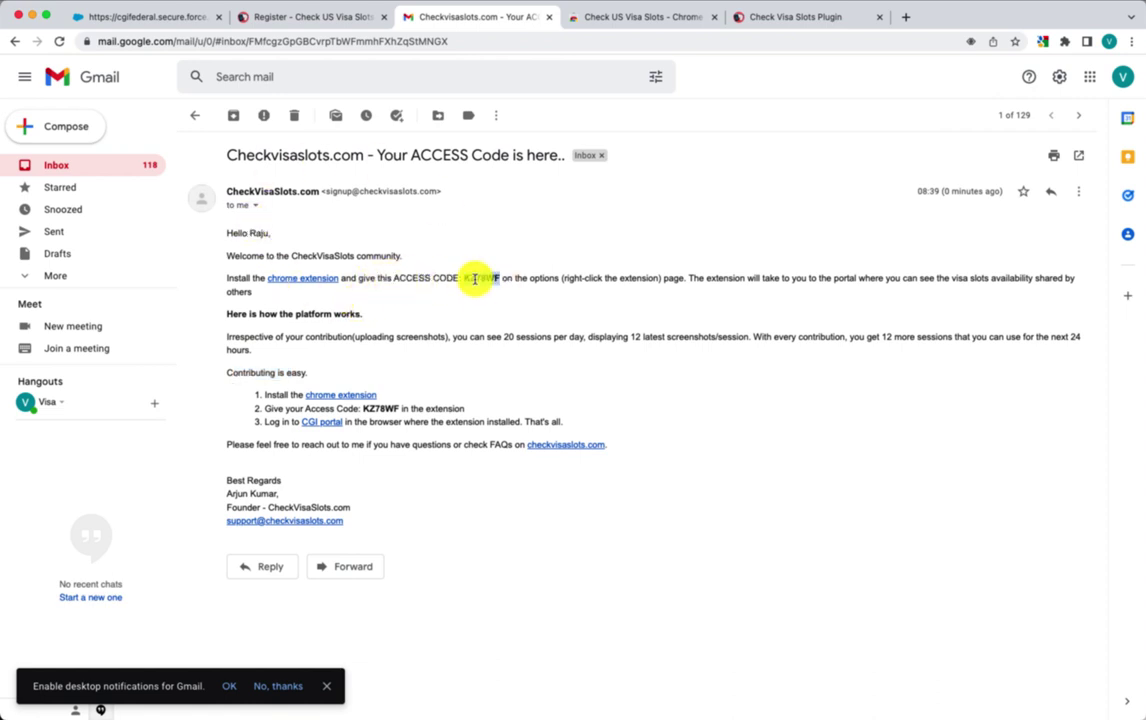
{"action": "left_click", "coordinate": [783, 18]}
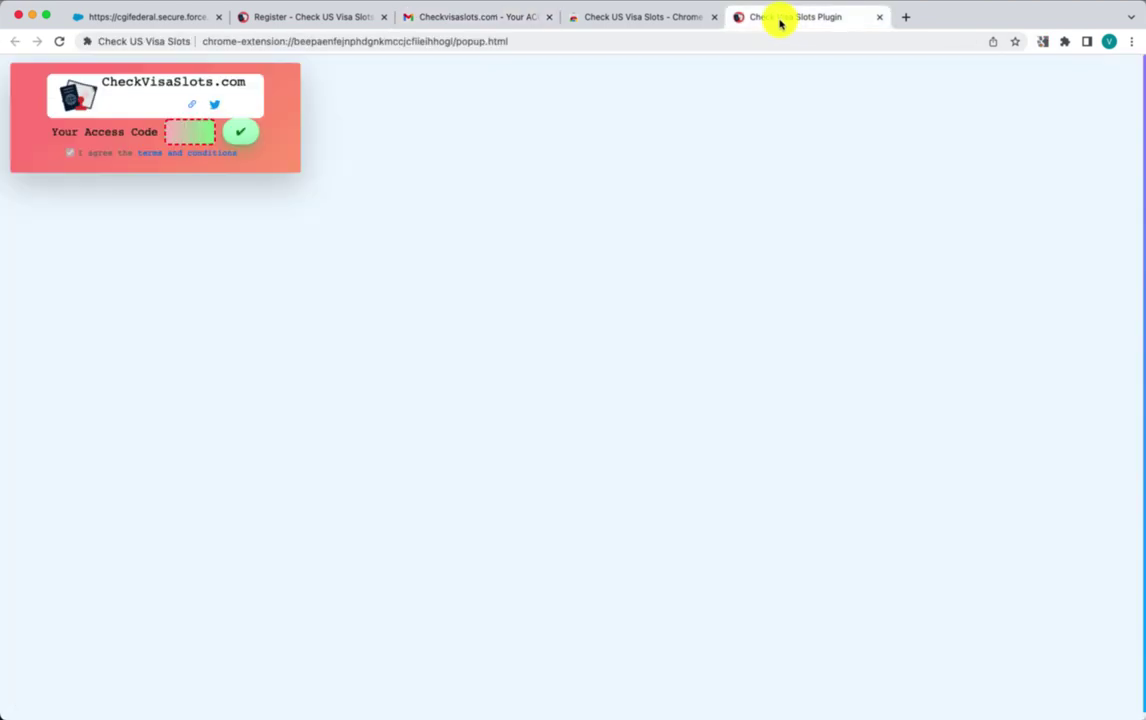
{"action": "left_click", "coordinate": [182, 134]}
{"action": "key", "text": "super+v"}
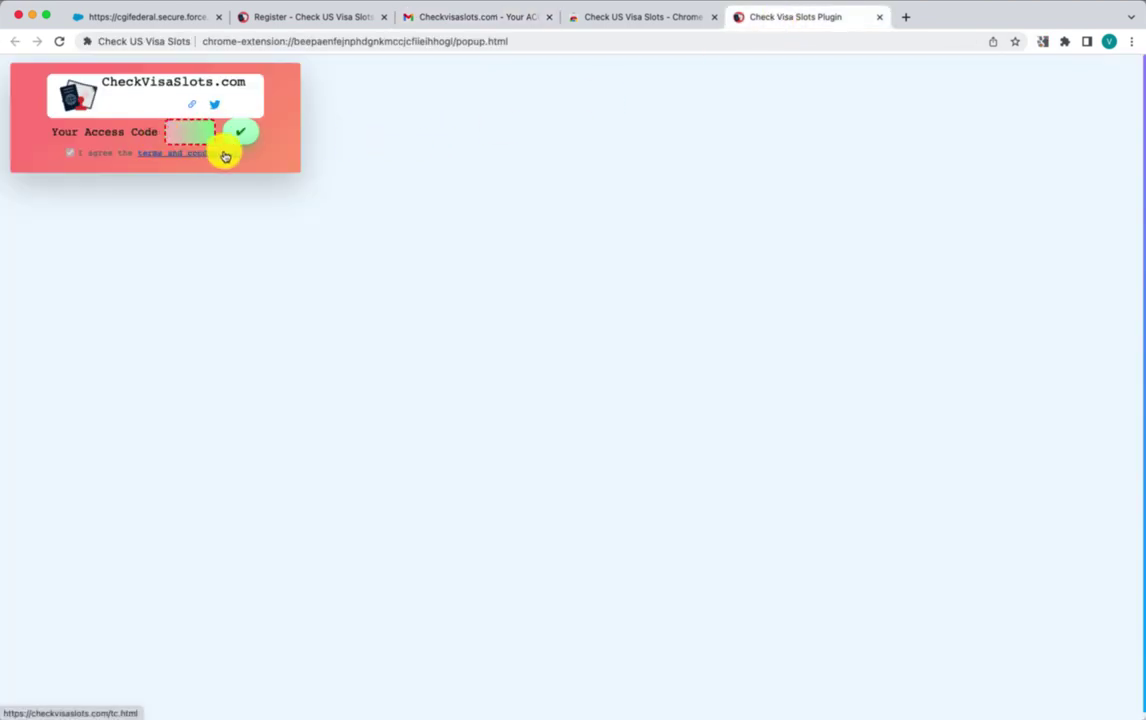
{"action": "left_click", "coordinate": [246, 139]}
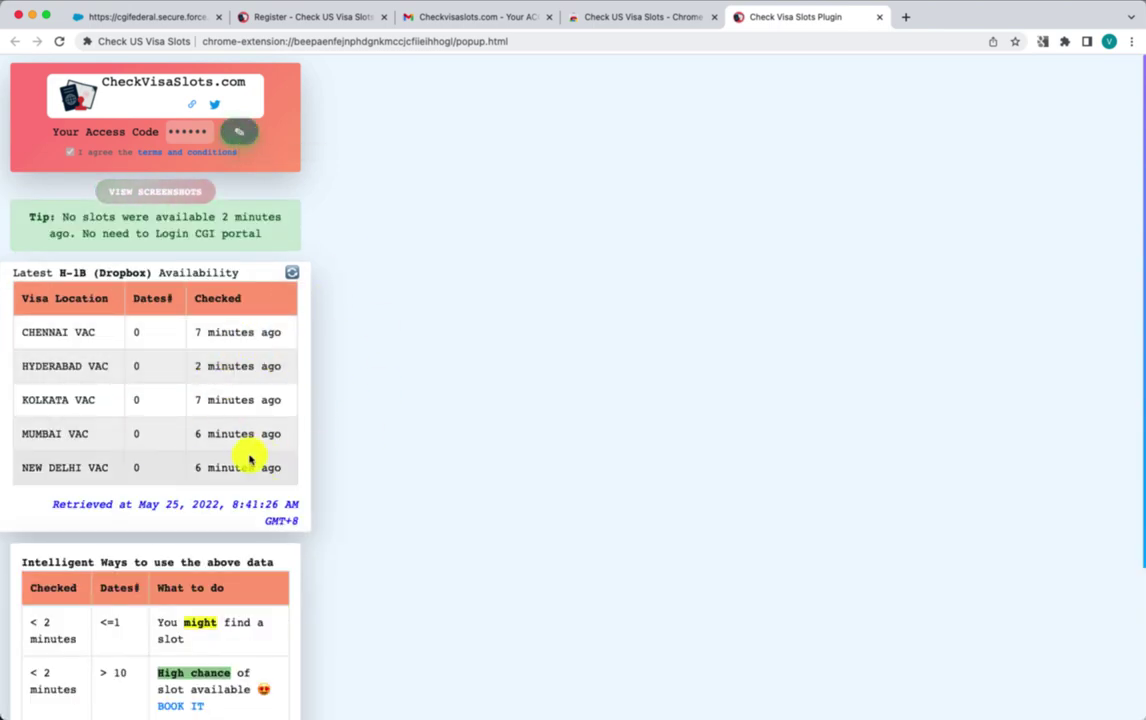
- Scroll through the plugin's availability results and note the no-slots-available tip
{"action": "scroll", "coordinate": [246, 443], "scroll_direction": "down", "scroll_amount": 4}
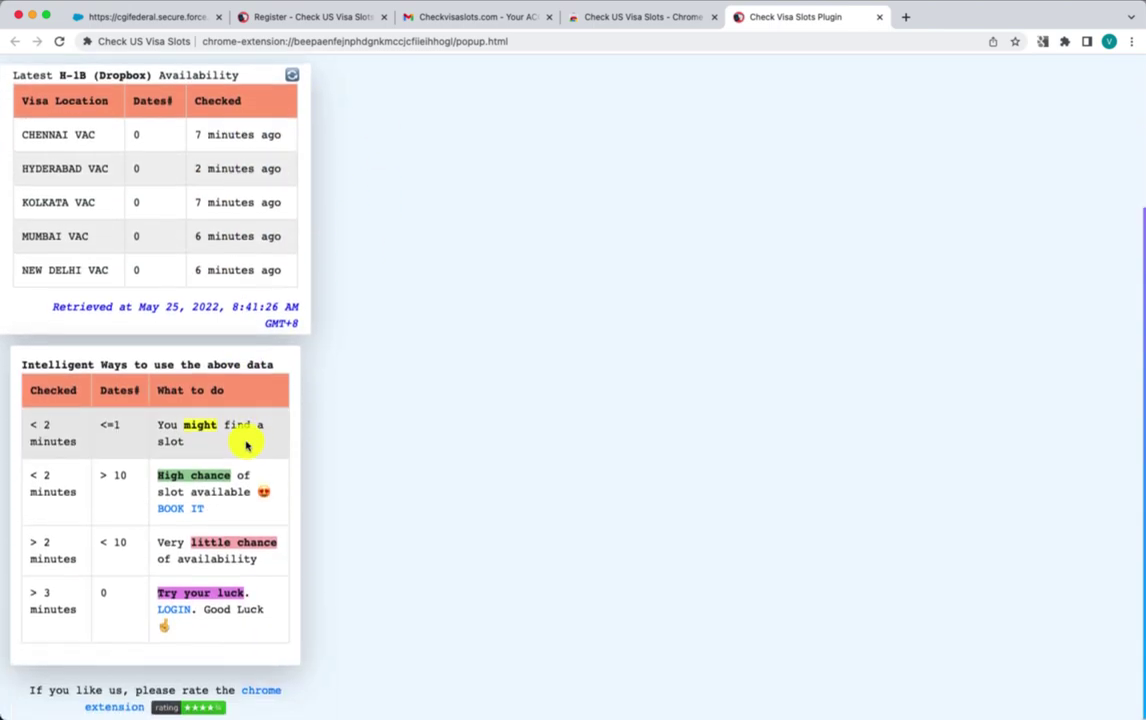
{"action": "scroll", "coordinate": [246, 441], "scroll_direction": "up", "scroll_amount": 4}
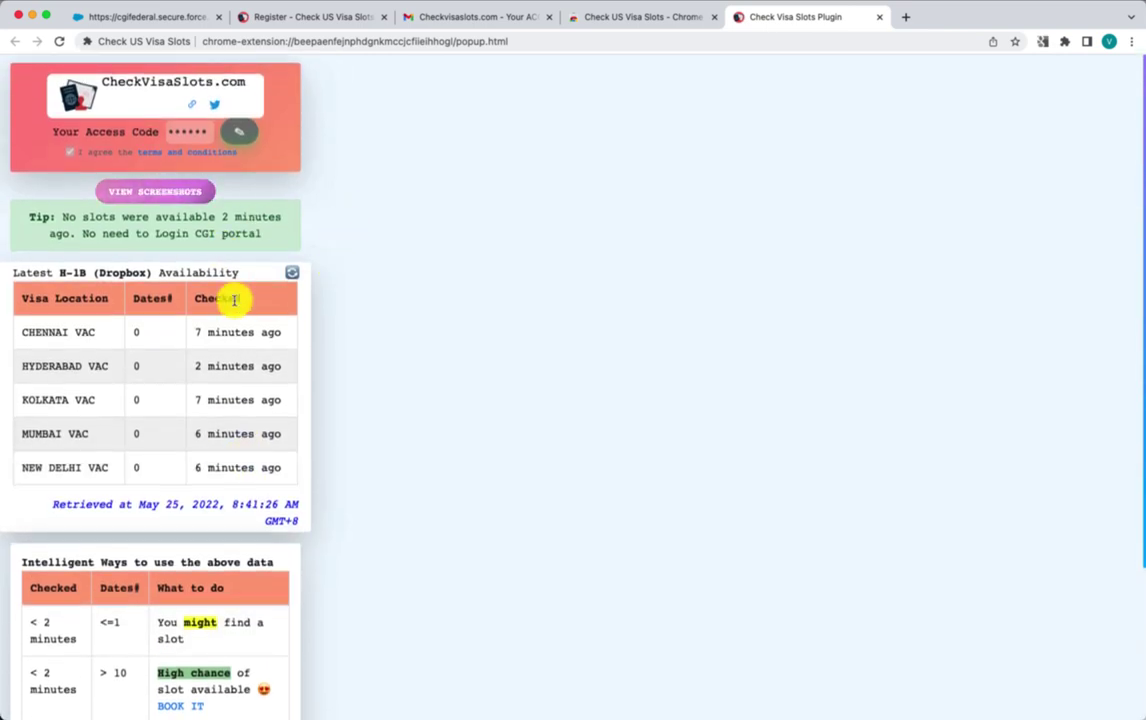
{"action": "triple_click", "coordinate": [50, 216]}
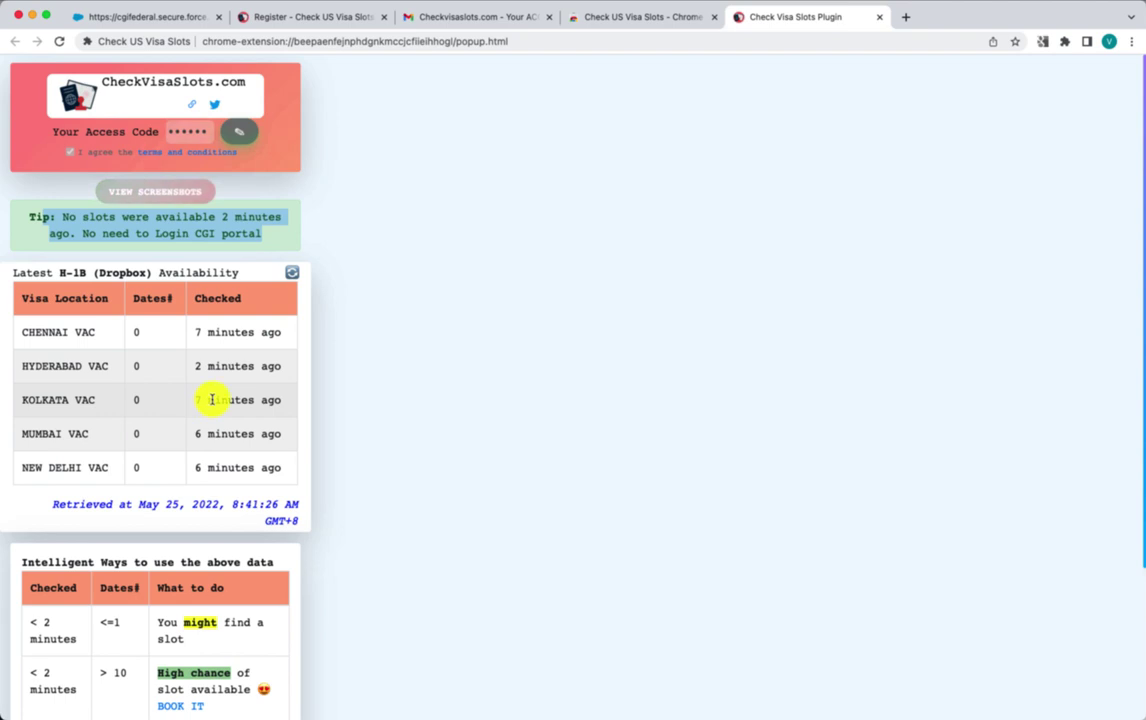
{"action": "scroll", "coordinate": [156, 435], "scroll_direction": "down", "scroll_amount": 1}
{"action": "scroll", "coordinate": [156, 435], "scroll_direction": "down", "scroll_amount": 5}
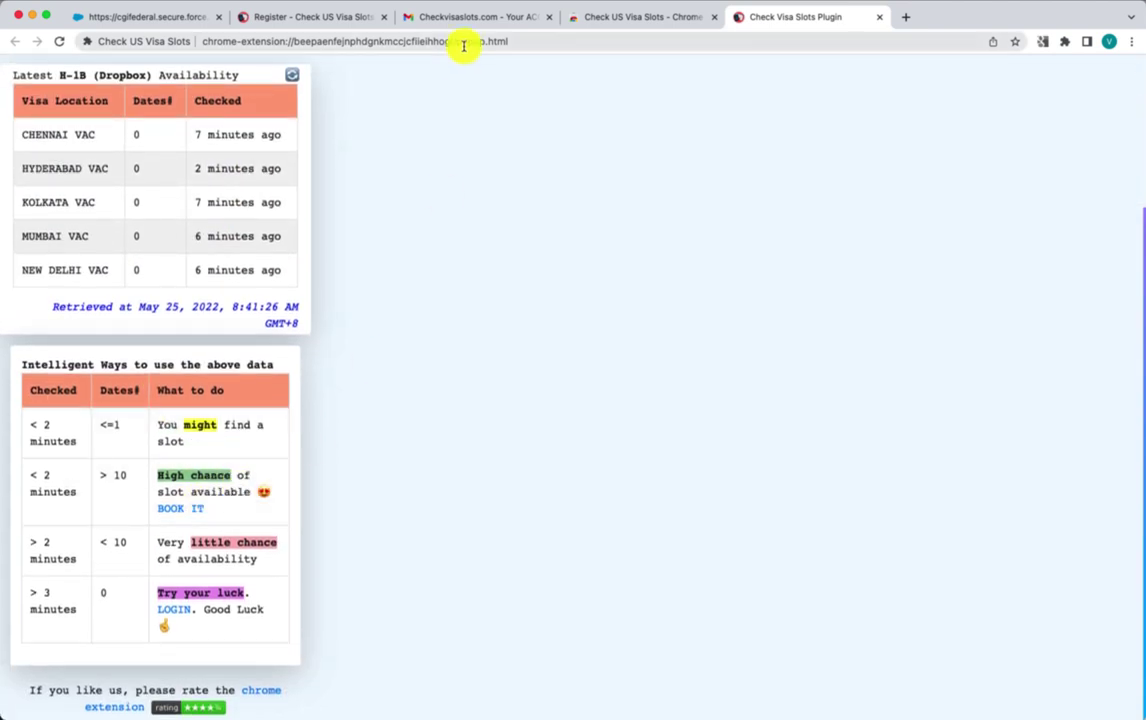
- Pin Check US Visa Slots from the Extensions menu, then return to the signup confirmation page
{"action": "left_click", "coordinate": [1065, 44]}
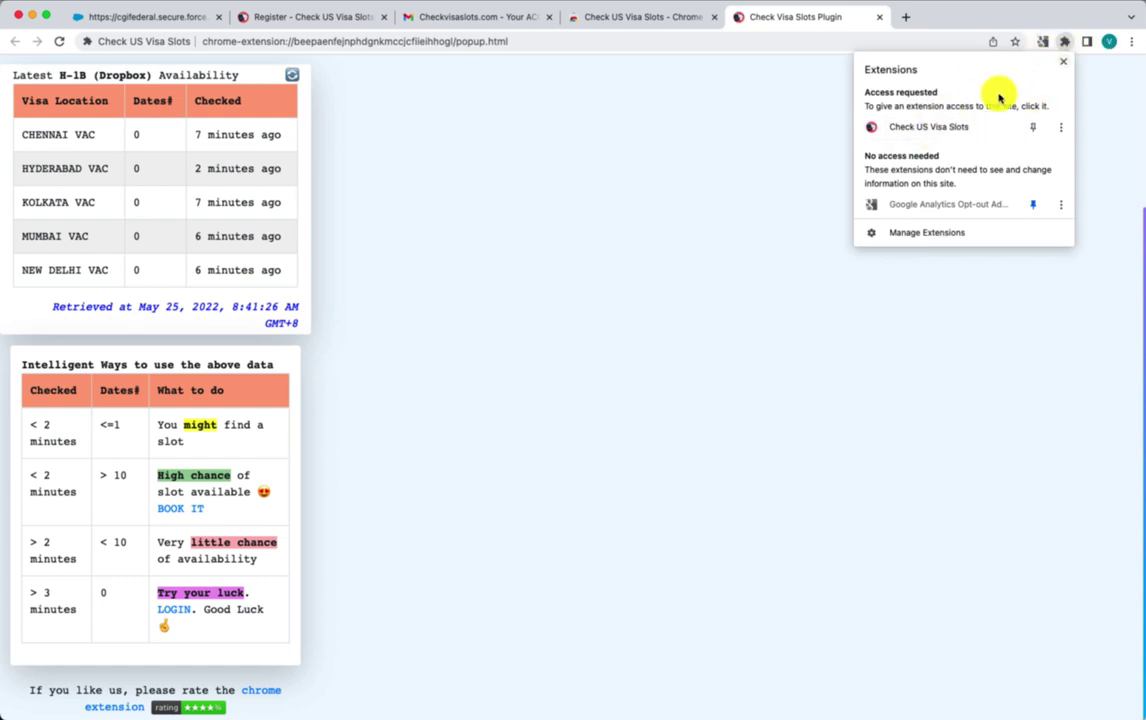
{"action": "left_click", "coordinate": [1030, 131]}
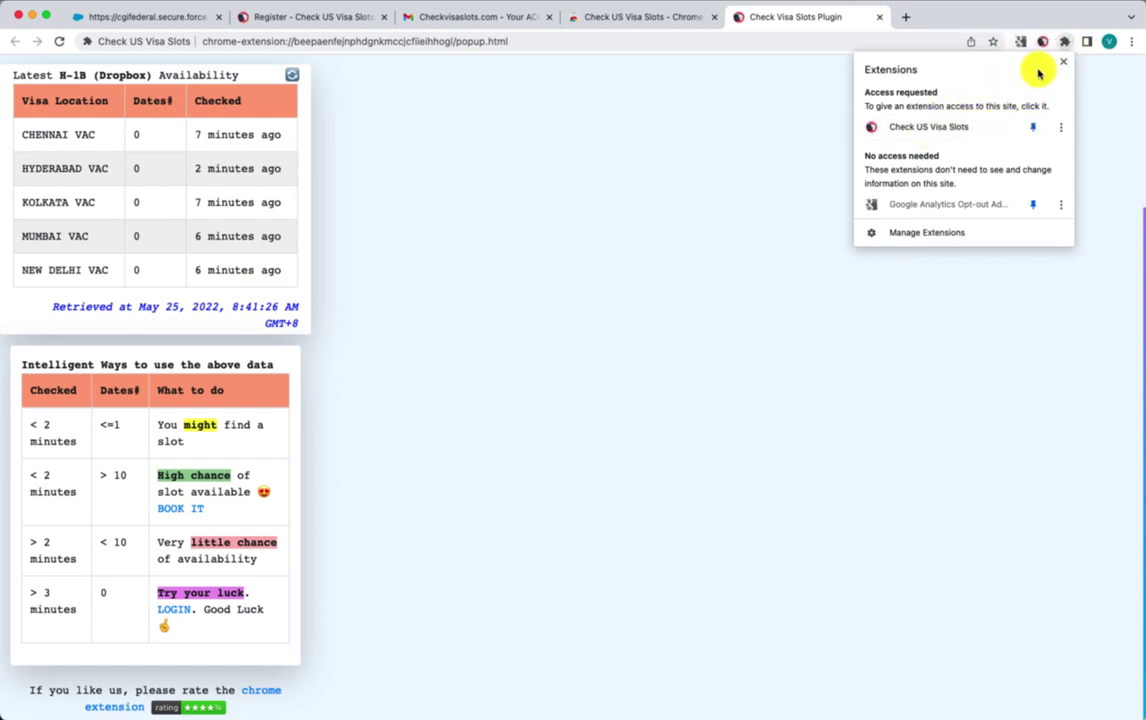
{"action": "left_click", "coordinate": [696, 141]}
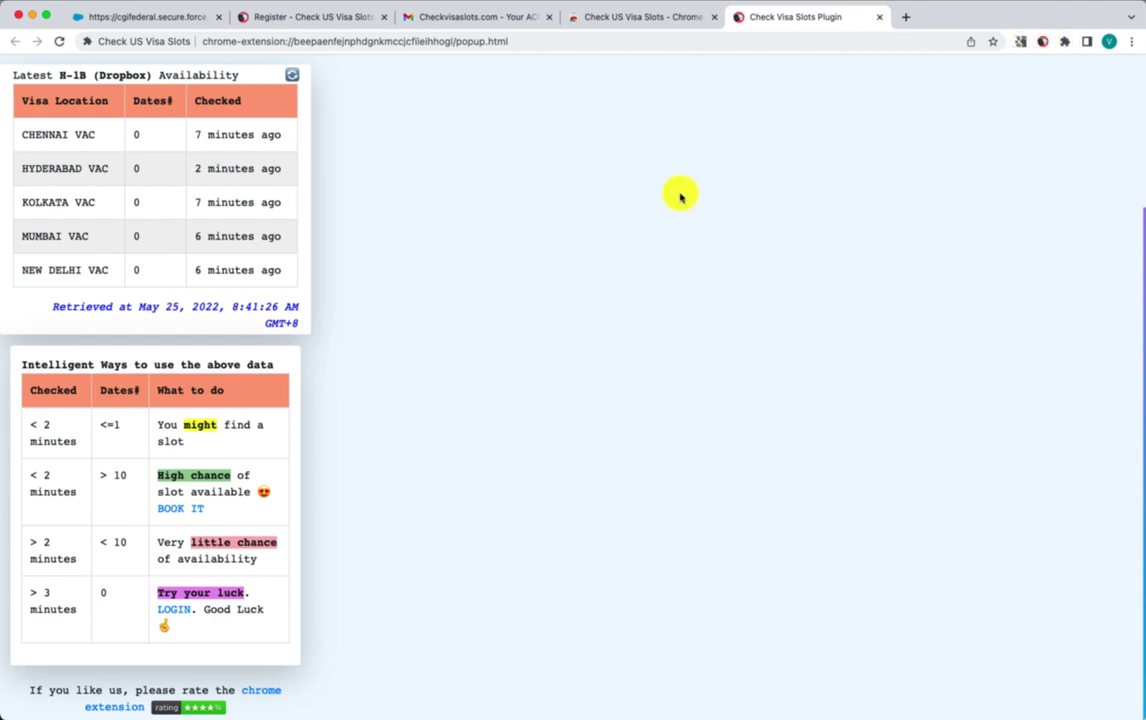
{"action": "left_click", "coordinate": [636, 22]}
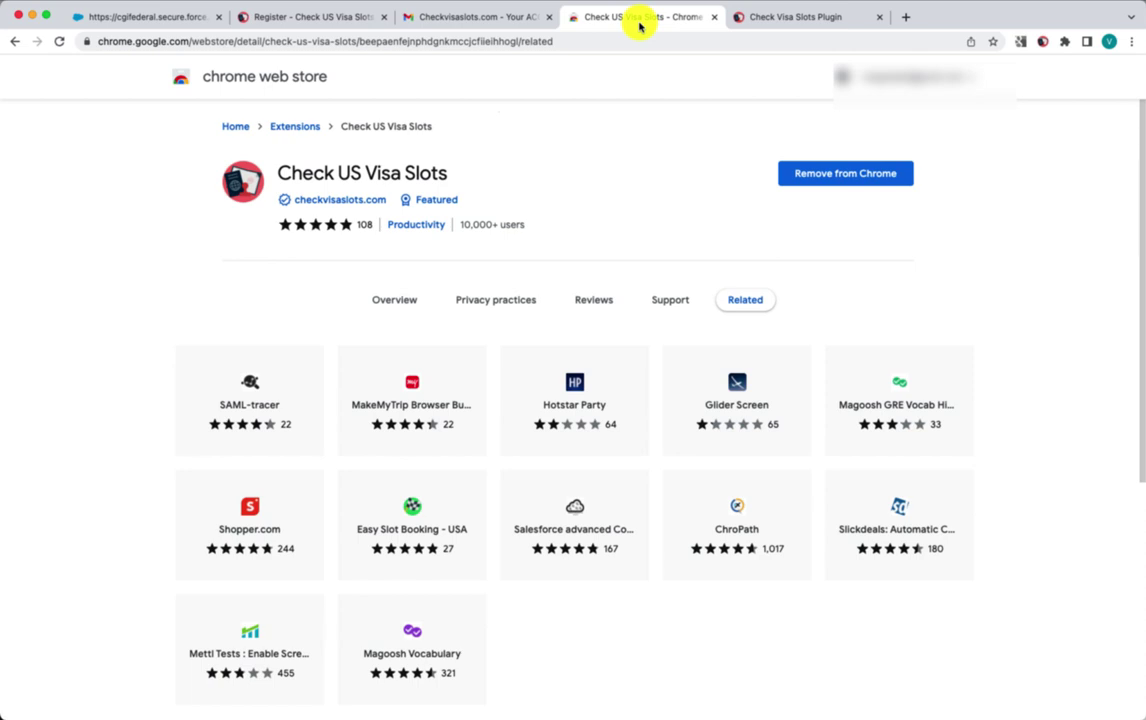
{"action": "left_click", "coordinate": [272, 20]}
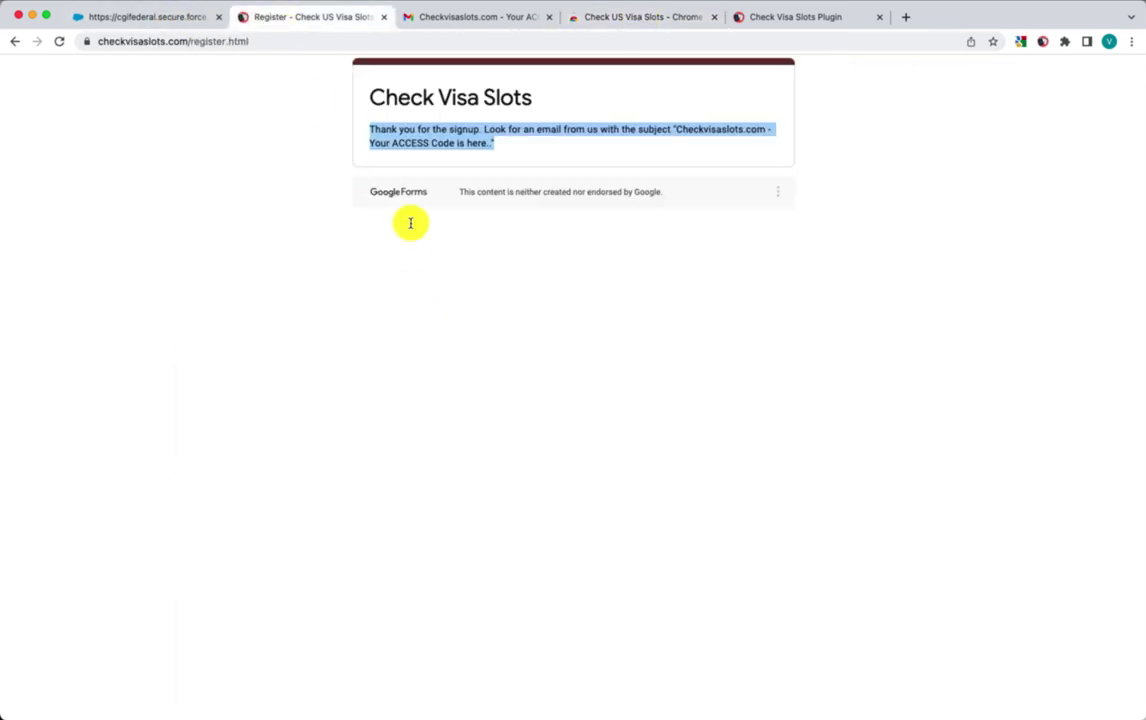
- Remove register.html from the address to load the checkvisaslots.com home page
{"action": "left_click_drag", "start_coordinate": [194, 41], "coordinate": [471, 51]}
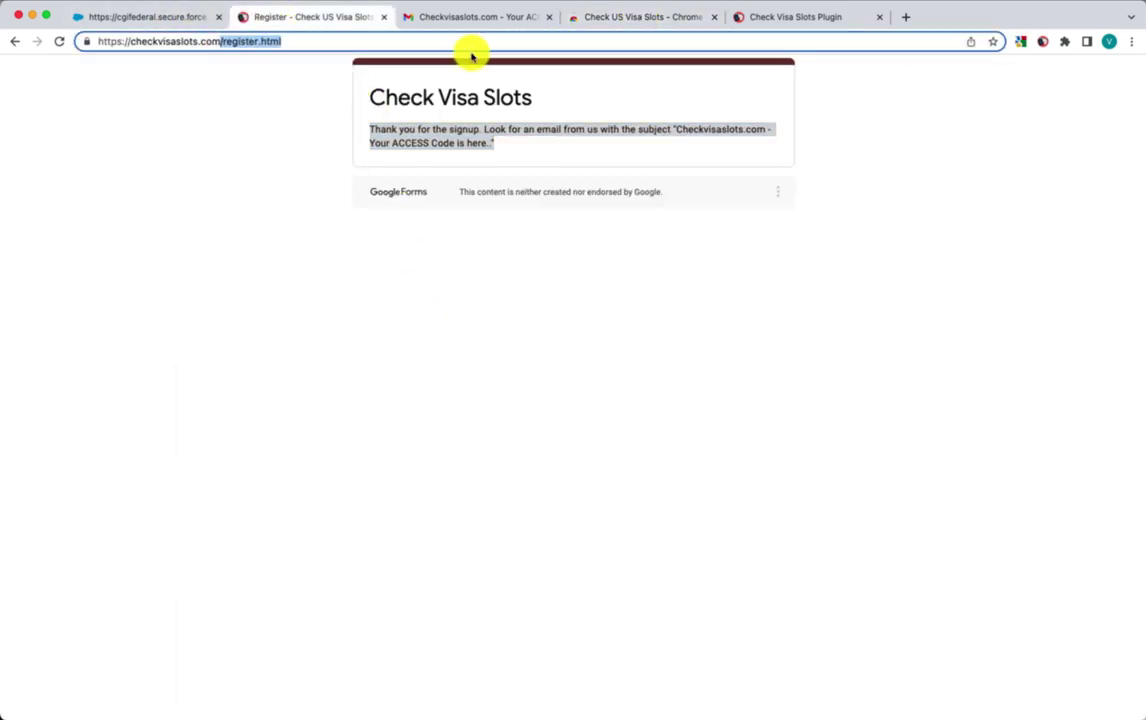
{"action": "key", "text": "BackSpace"}
{"action": "key", "text": "Return"}
- Highlight 'How this works?': 20 sessions a day, 12 latest screenshots per session
{"action": "scroll", "coordinate": [559, 369], "scroll_direction": "down", "scroll_amount": 5}
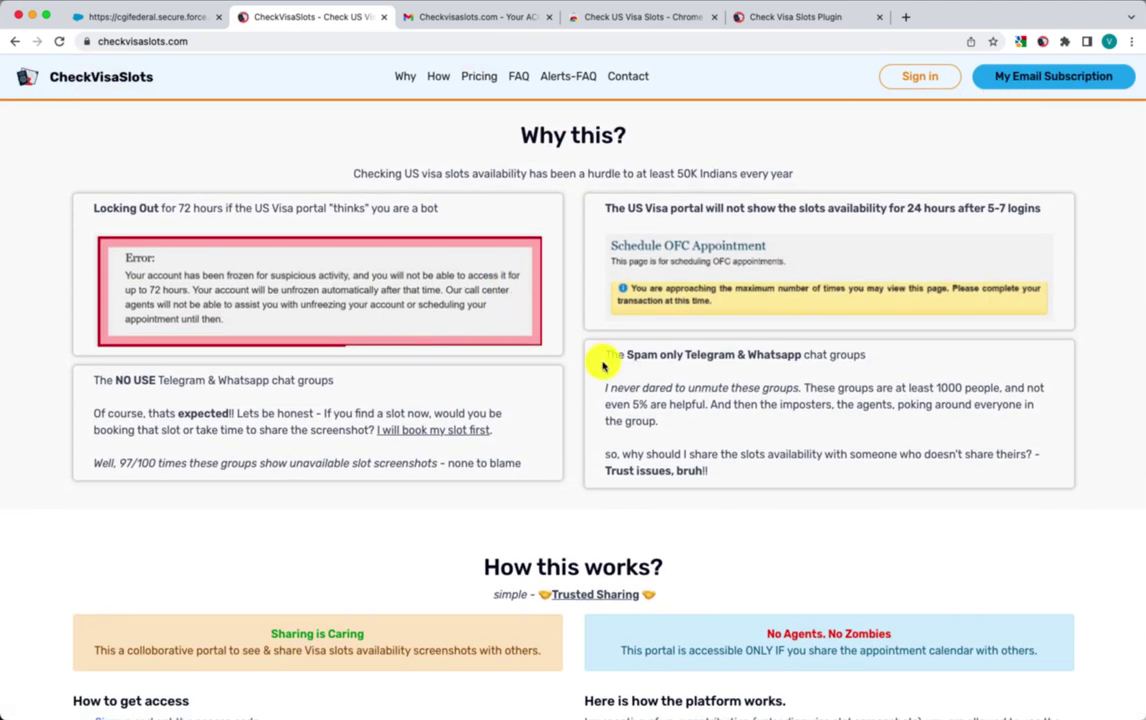
{"action": "scroll", "coordinate": [468, 325], "scroll_direction": "down", "scroll_amount": 3}
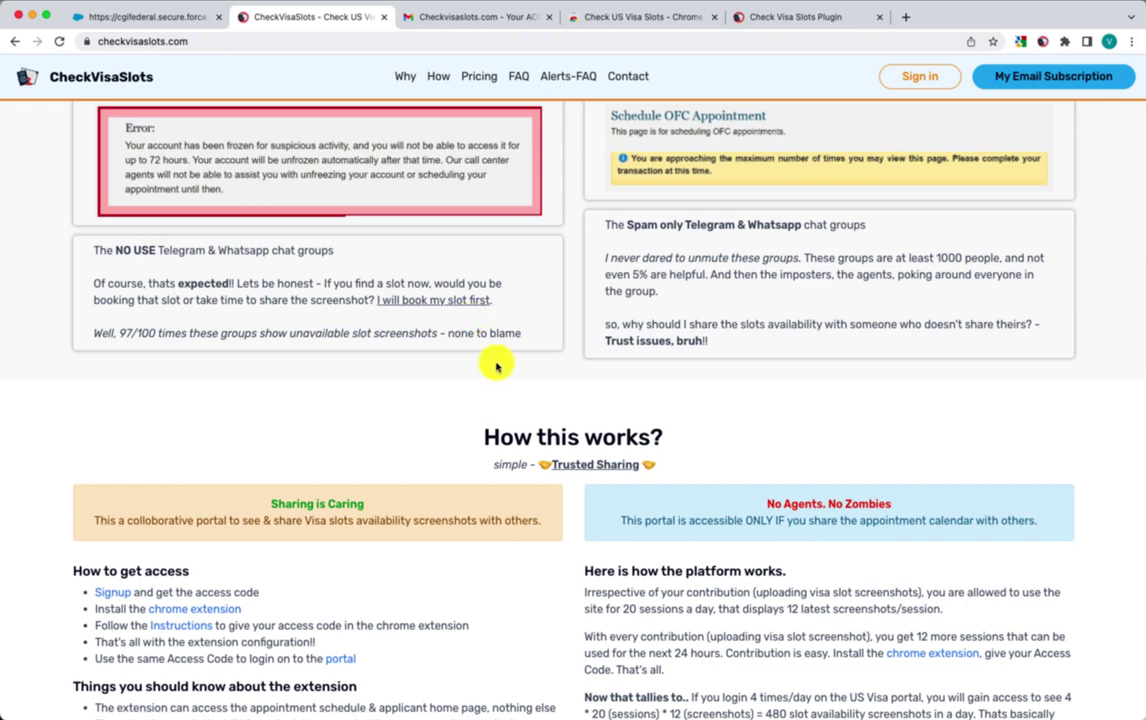
{"action": "scroll", "coordinate": [494, 366], "scroll_direction": "down", "scroll_amount": 5}
{"action": "left_click_drag", "start_coordinate": [440, 251], "coordinate": [672, 252]}
{"action": "scroll", "coordinate": [701, 312], "scroll_direction": "down", "scroll_amount": 3}
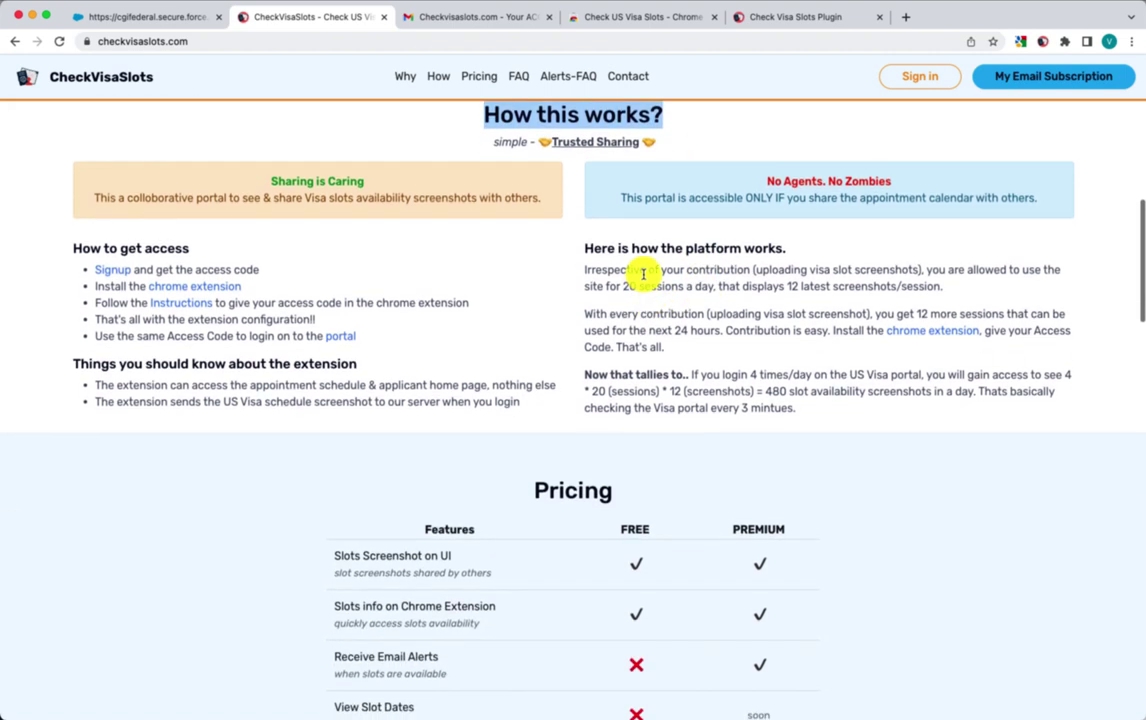
{"action": "left_click_drag", "start_coordinate": [586, 270], "coordinate": [1008, 292]}
{"action": "left_click_drag", "start_coordinate": [622, 289], "coordinate": [770, 289]}
{"action": "left_click", "coordinate": [787, 288]}
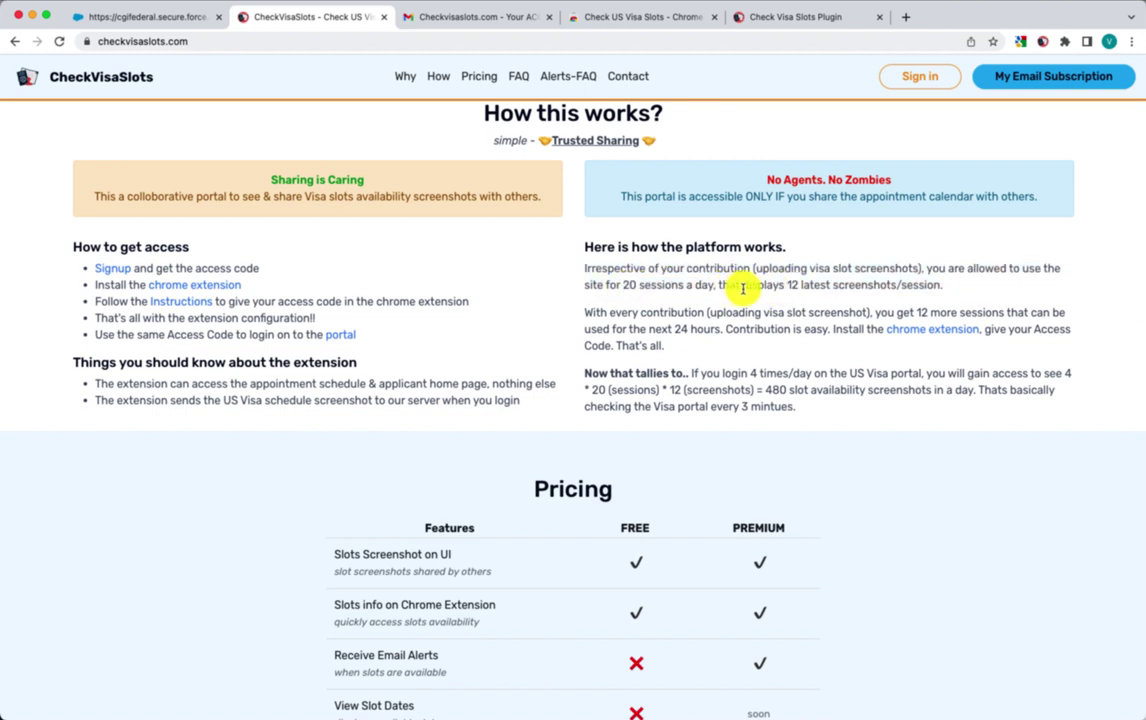
{"action": "left_click_drag", "start_coordinate": [789, 286], "coordinate": [960, 293]}
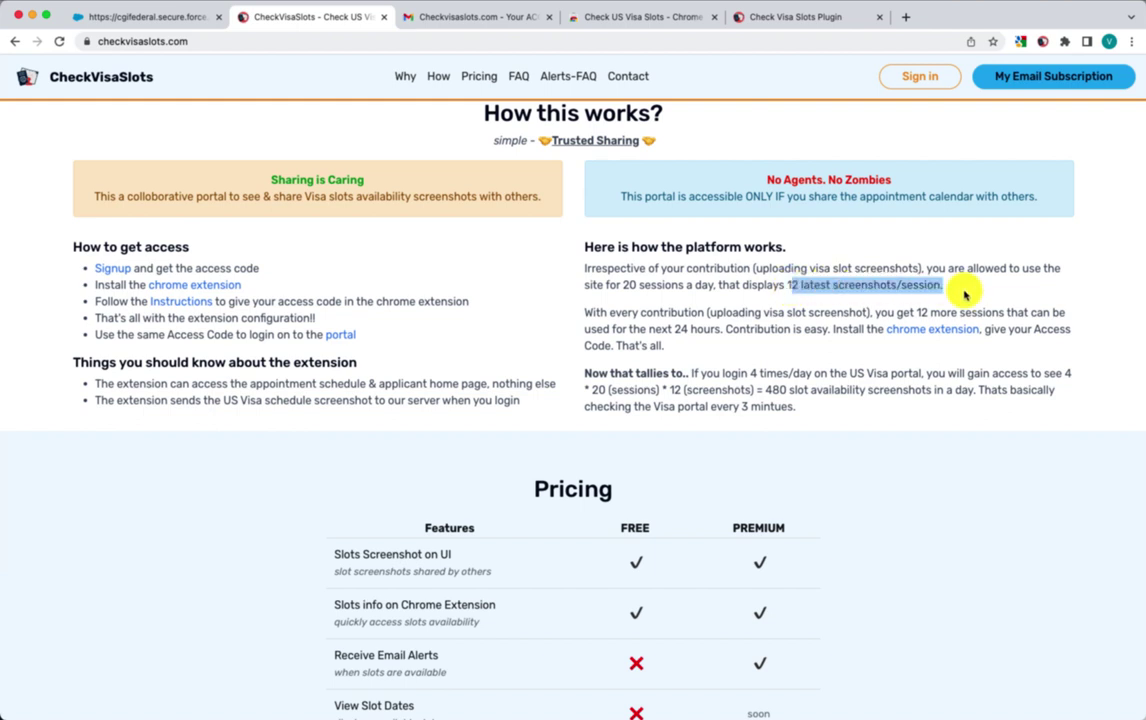
- Check the extension's availability tables, then sign in on checkvisaslots.com
{"action": "left_click", "coordinate": [801, 20]}
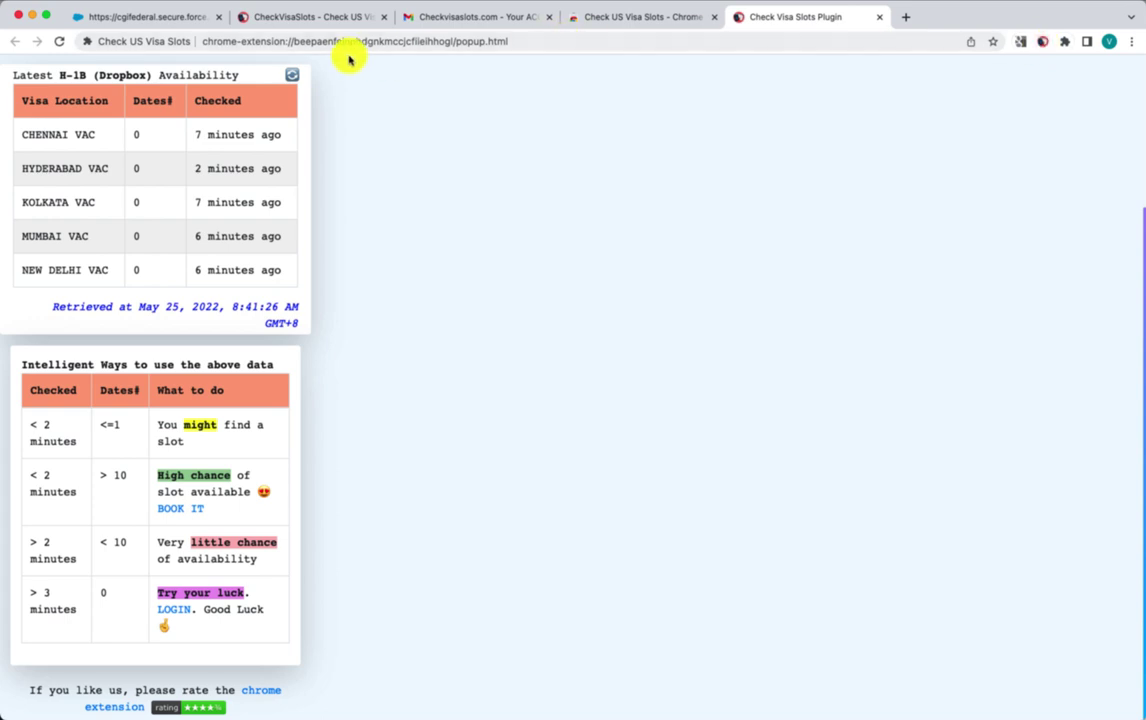
{"action": "left_click", "coordinate": [268, 18]}
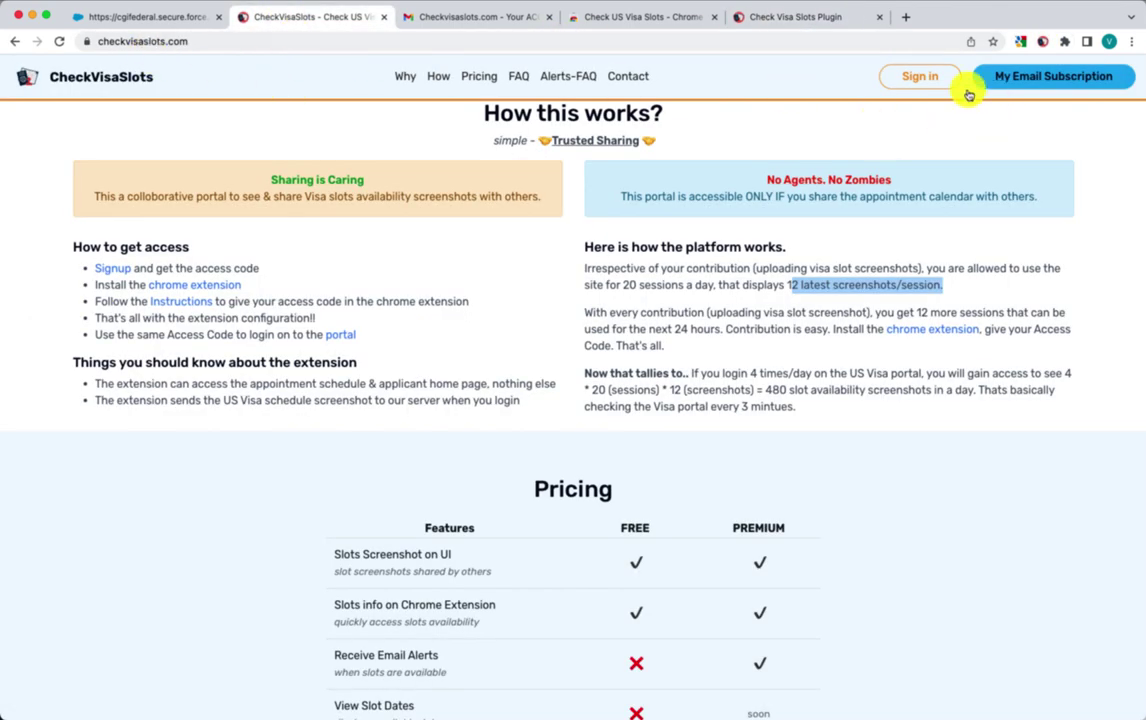
{"action": "left_click", "coordinate": [922, 80]}
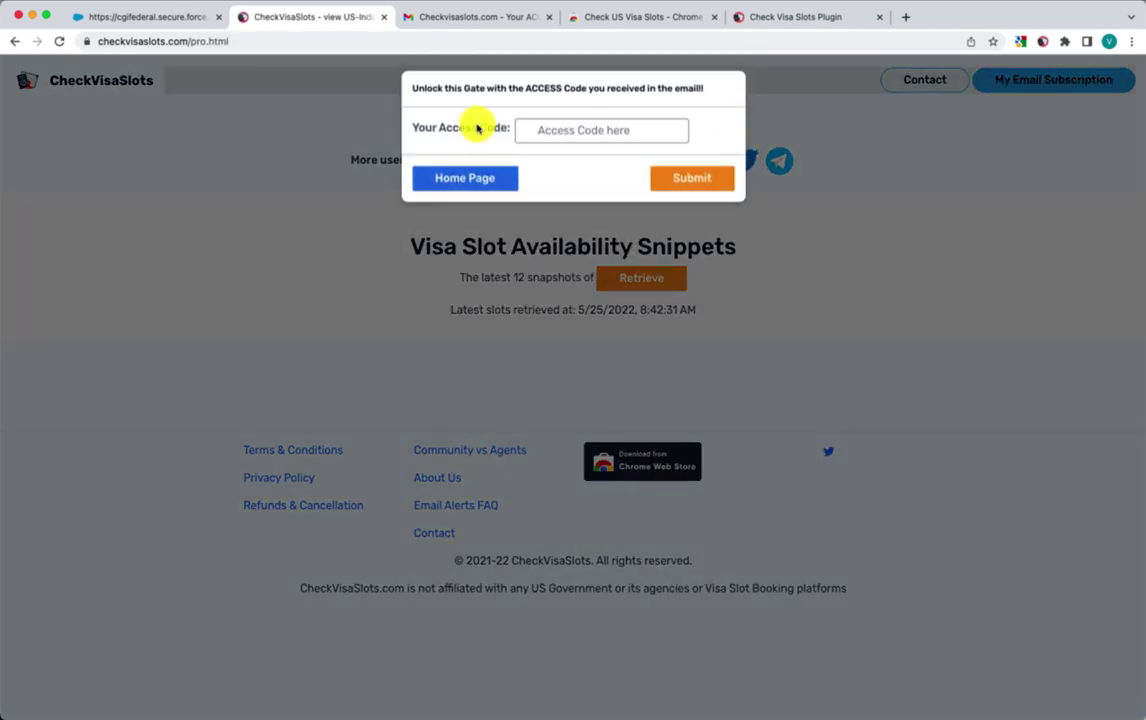
- Paste the emailed access code into the pro.html Your Access Code field and submit it
{"action": "left_click", "coordinate": [590, 135]}
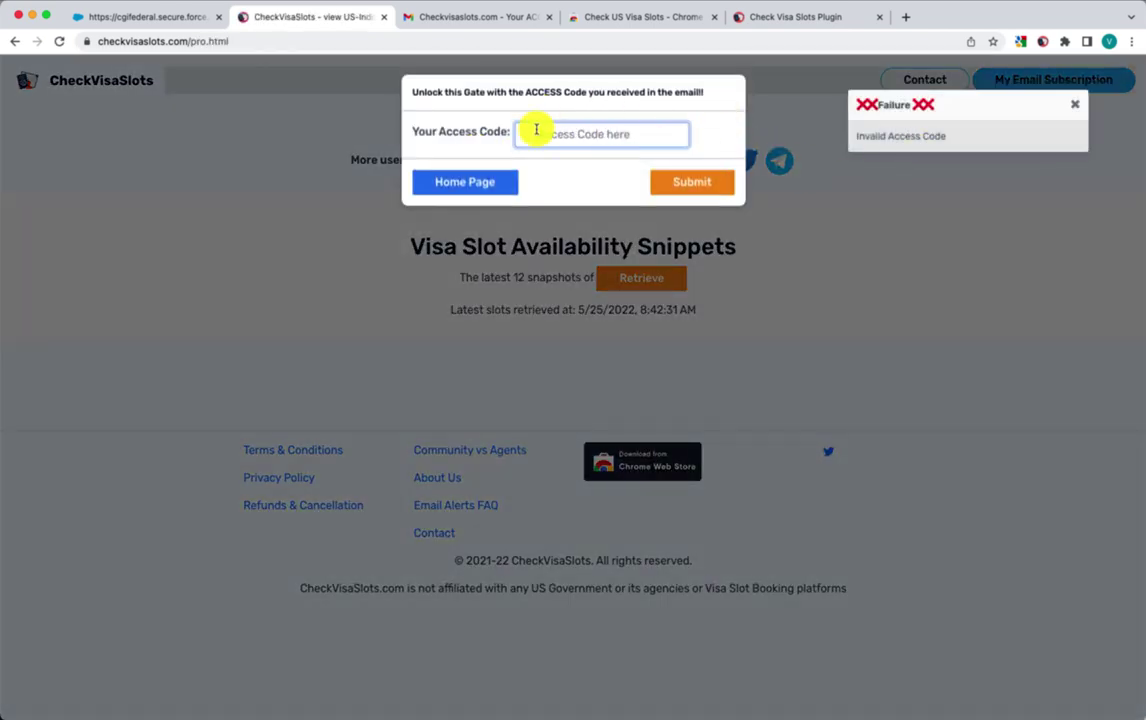
{"action": "left_click", "coordinate": [443, 18]}
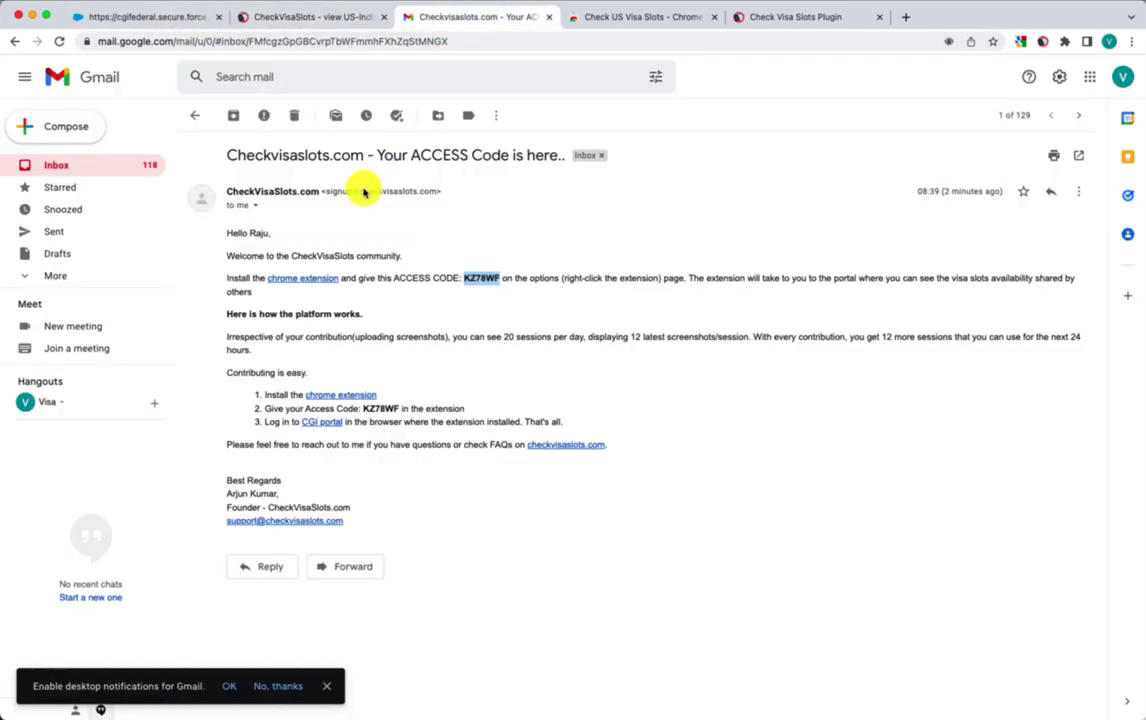
{"action": "left_click", "coordinate": [614, 18]}
{"action": "left_click", "coordinate": [745, 17]}
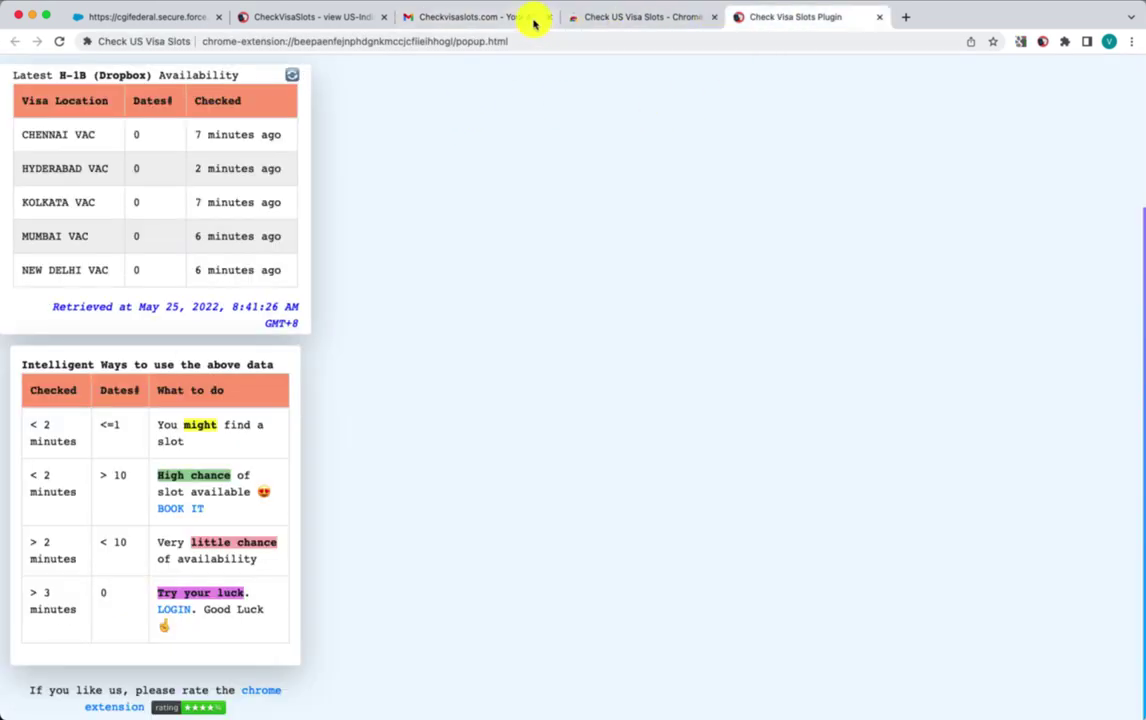
{"action": "left_click", "coordinate": [430, 18]}
{"action": "left_click", "coordinate": [266, 18]}
{"action": "left_click", "coordinate": [532, 132]}
{"action": "left_click", "coordinate": [703, 183]}
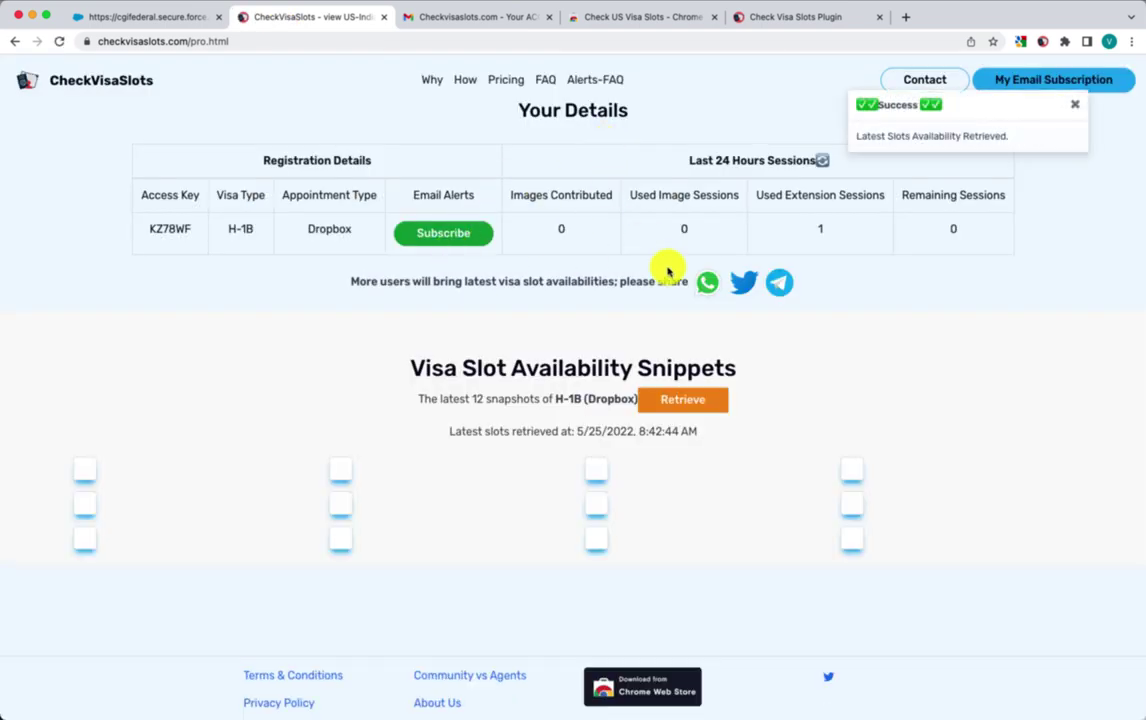
- Review the twelve H-1B Dropbox snapshots and the Used Extension Sessions count in Your Details
{"action": "scroll", "coordinate": [795, 312], "scroll_direction": "down", "scroll_amount": 5}
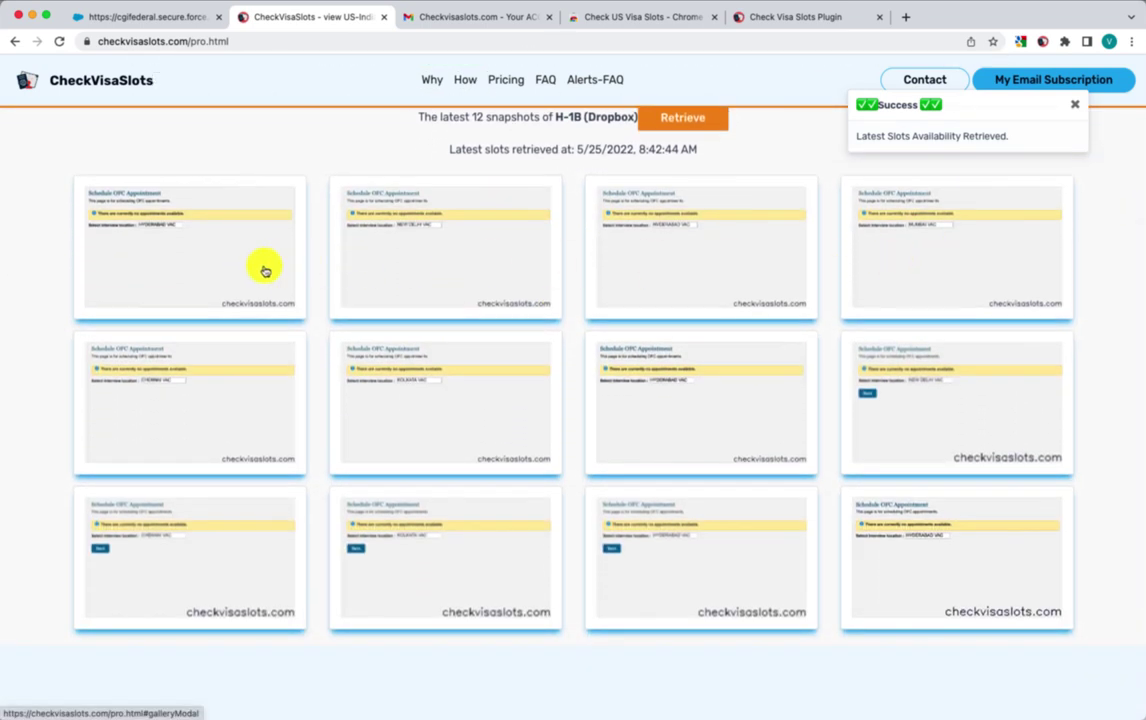
{"action": "scroll", "coordinate": [445, 349], "scroll_direction": "up", "scroll_amount": 2}
{"action": "scroll", "coordinate": [445, 349], "scroll_direction": "up", "scroll_amount": 5}
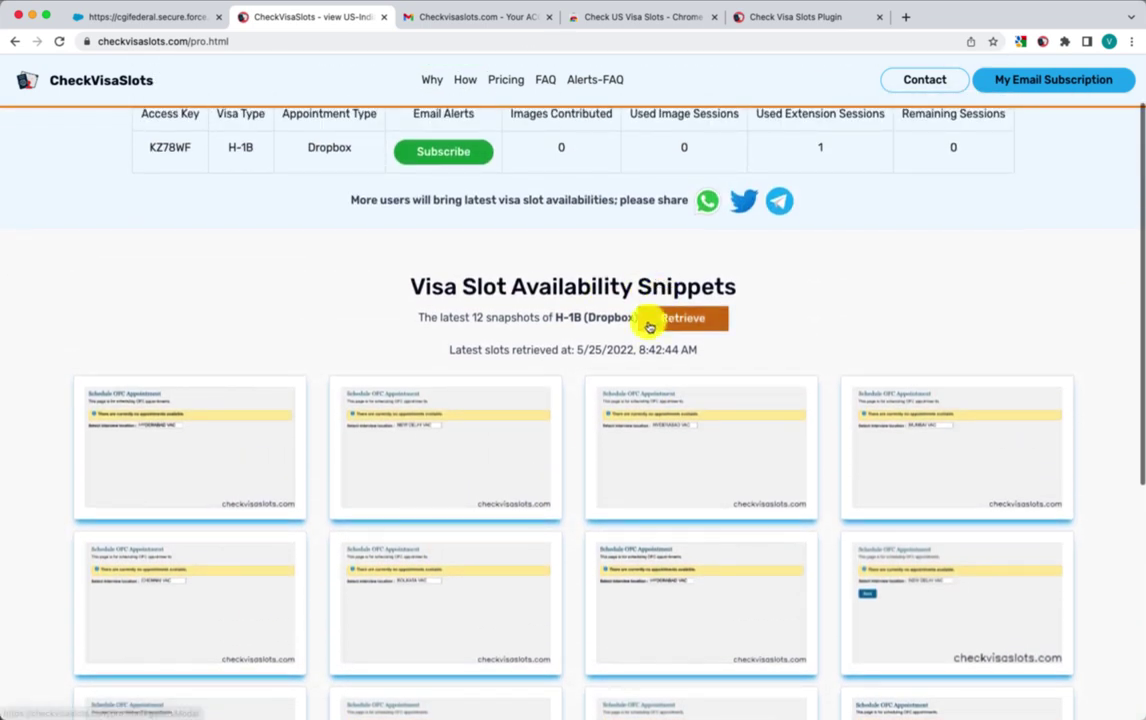
{"action": "left_click_drag", "start_coordinate": [757, 198], "coordinate": [813, 225]}
{"action": "left_click", "coordinate": [831, 230]}
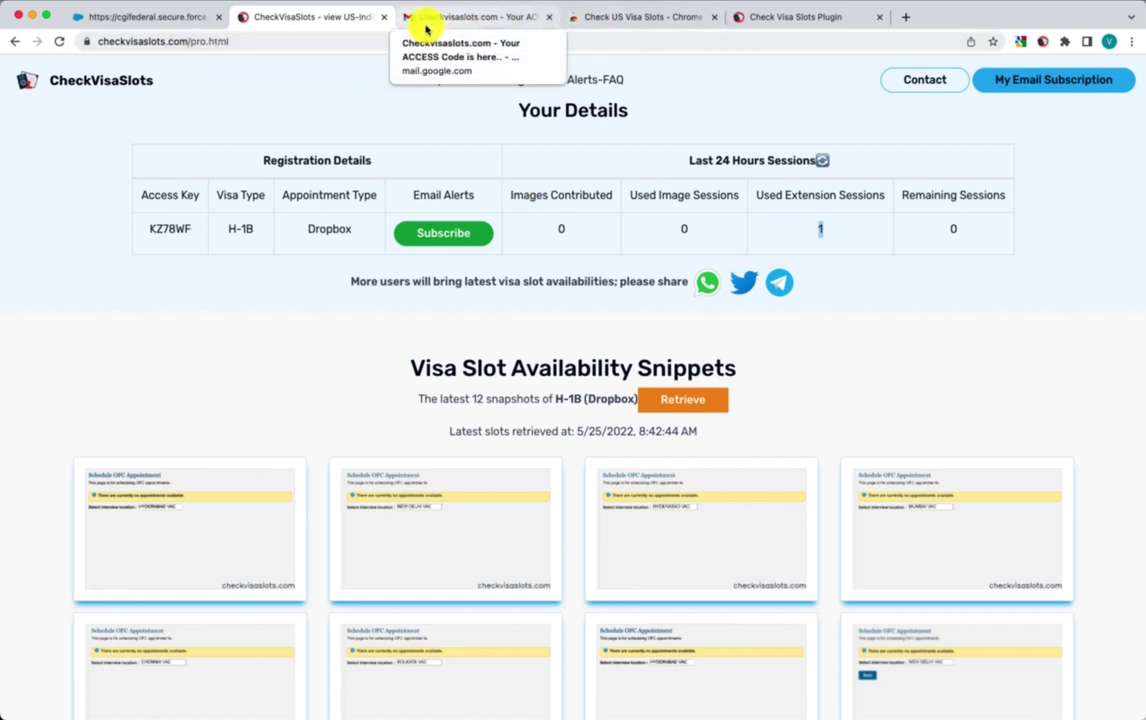
{"action": "left_click", "coordinate": [154, 18]}
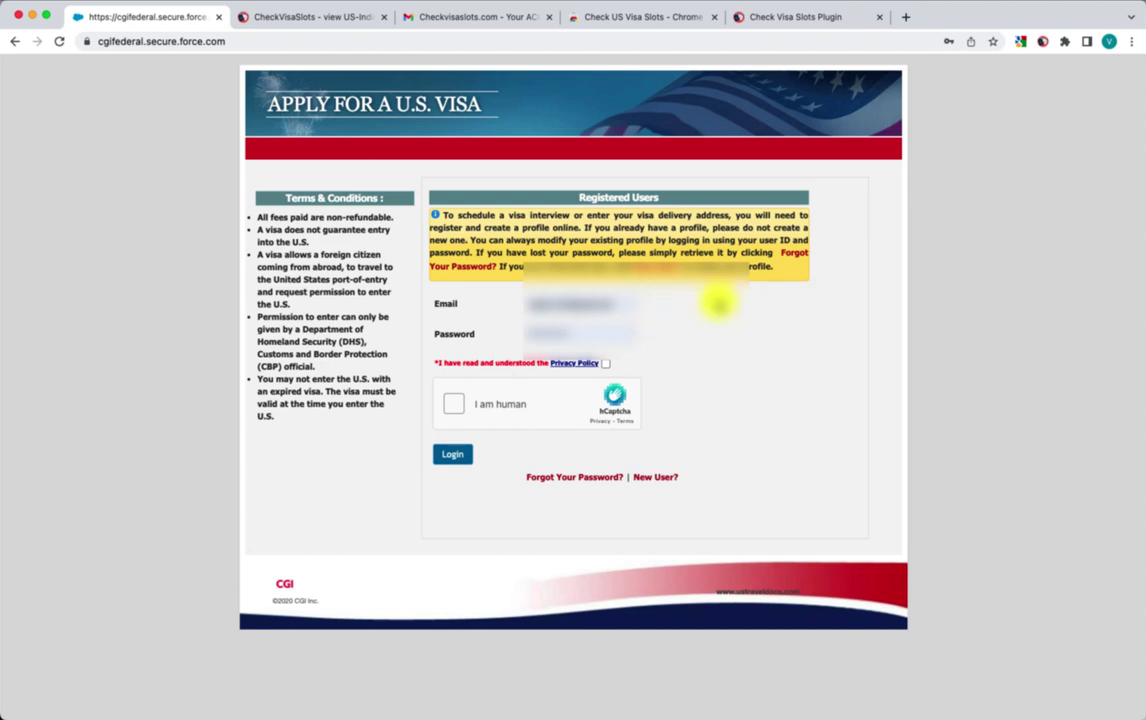
- Enter the login e-mail, pass the hCaptcha check, accept the privacy policy, and log in
{"action": "left_click", "coordinate": [535, 305]}
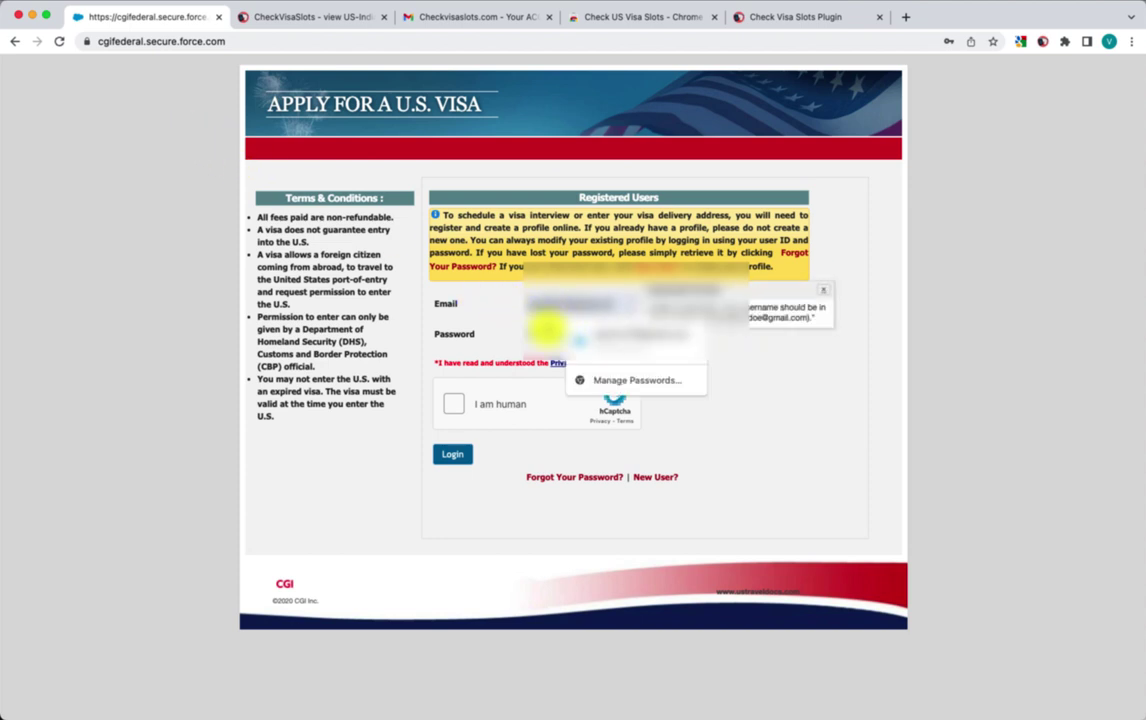
{"action": "left_click", "coordinate": [501, 395]}
{"action": "left_click", "coordinate": [605, 364]}
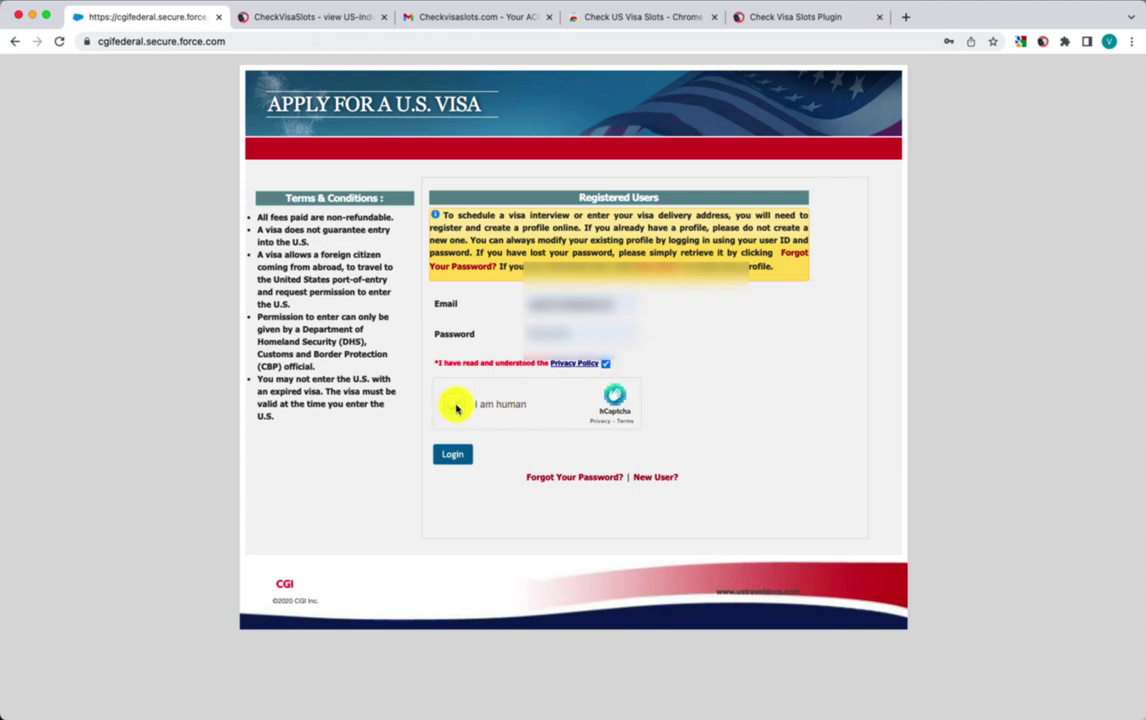
{"action": "left_click", "coordinate": [451, 455]}
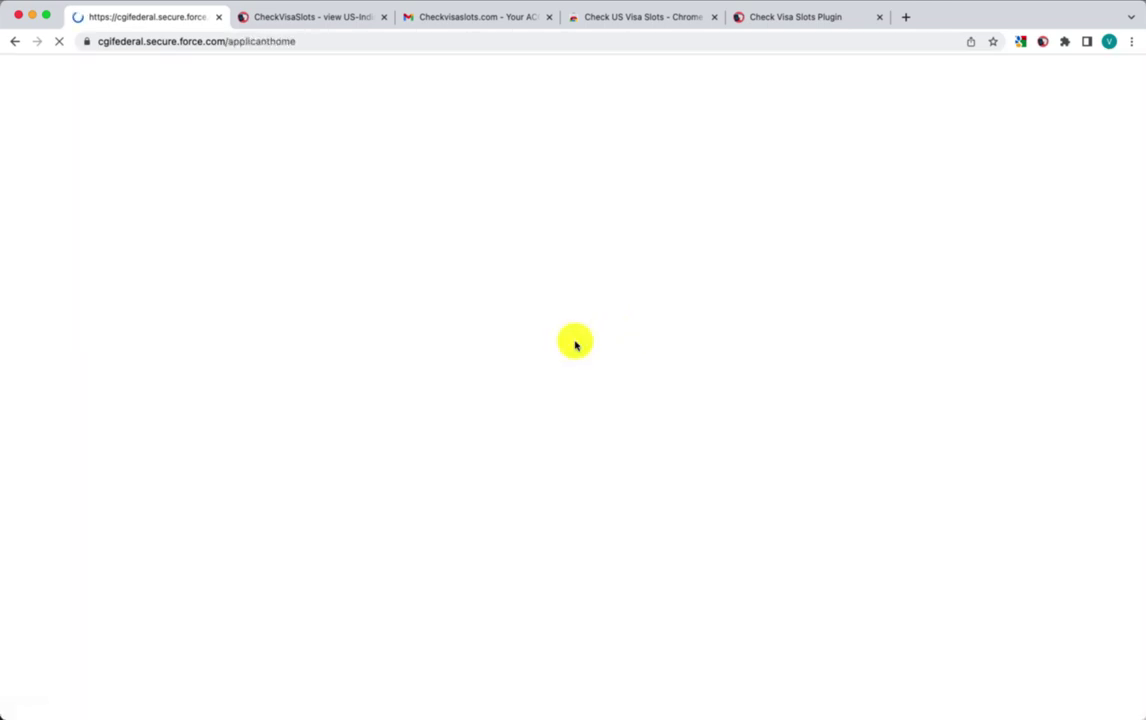
- Select KOLKATA VAC as the OFC location, revealing Sunday June 5, 2022 at 13:30
{"action": "scroll", "coordinate": [657, 379], "scroll_direction": "down", "scroll_amount": 3}
{"action": "scroll", "coordinate": [652, 363], "scroll_direction": "up", "scroll_amount": 3}
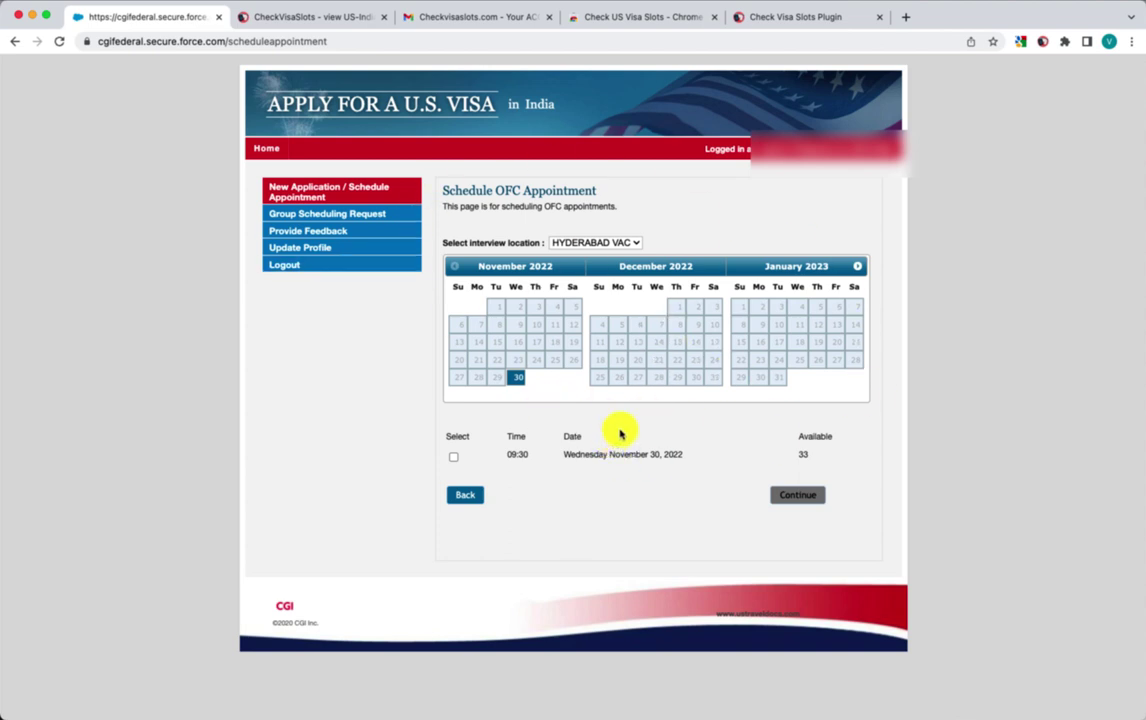
{"action": "left_click", "coordinate": [600, 245]}
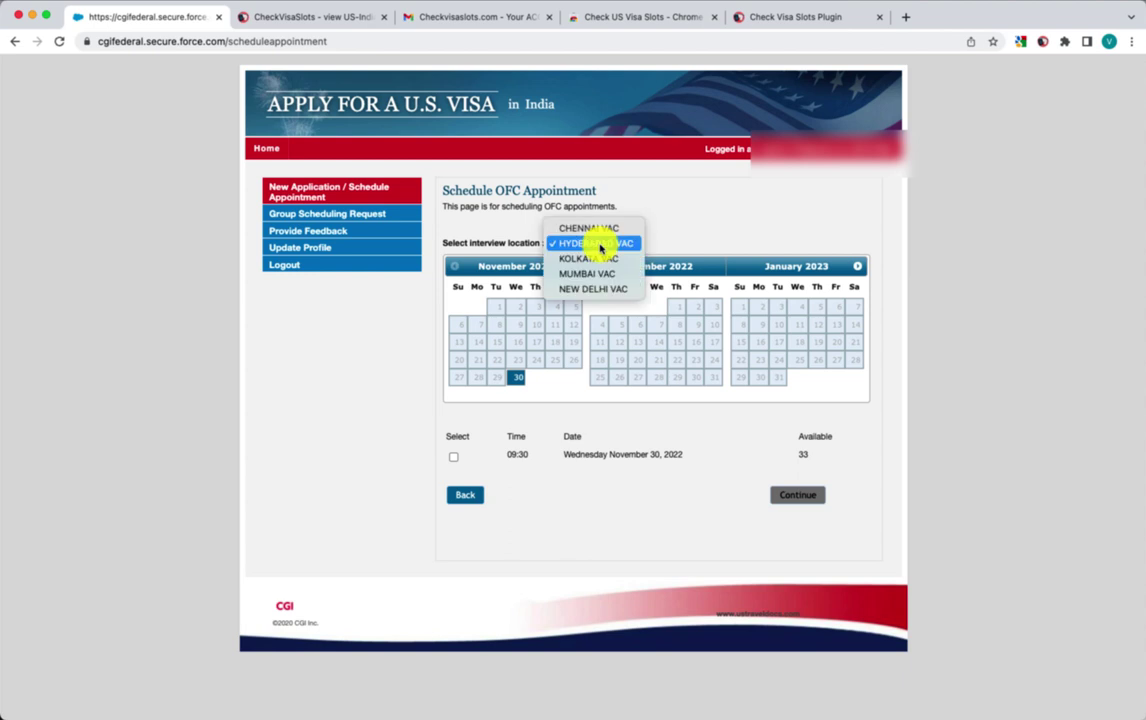
{"action": "left_click", "coordinate": [591, 260]}
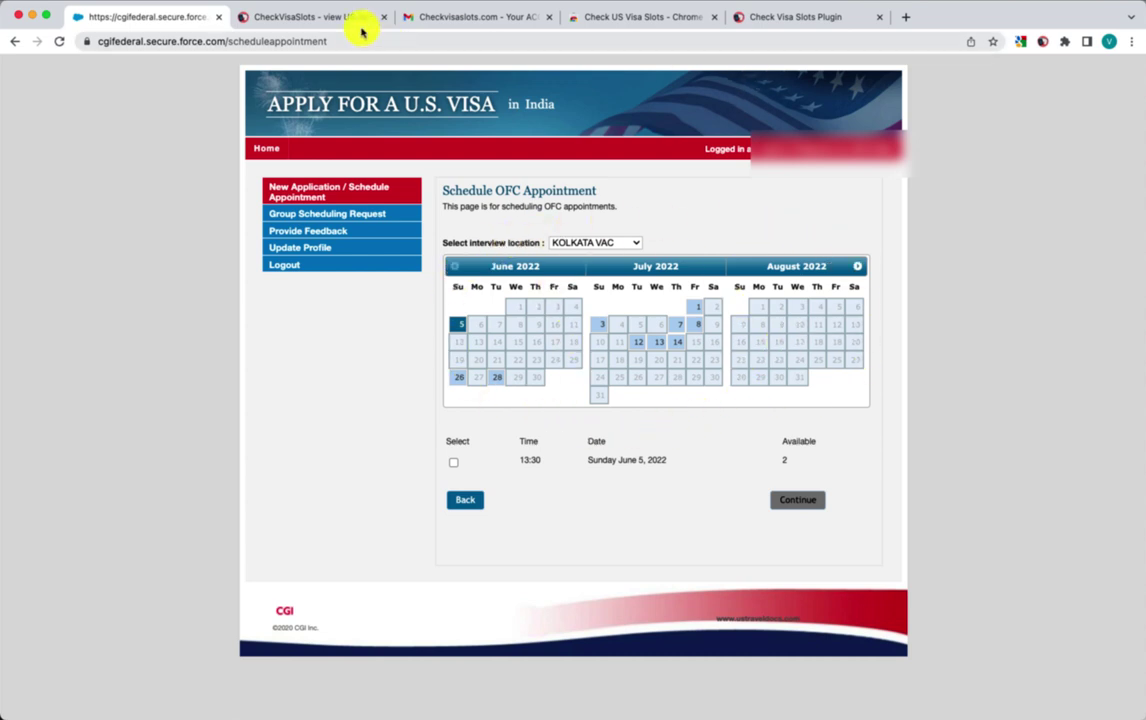
{"action": "left_click", "coordinate": [332, 19]}
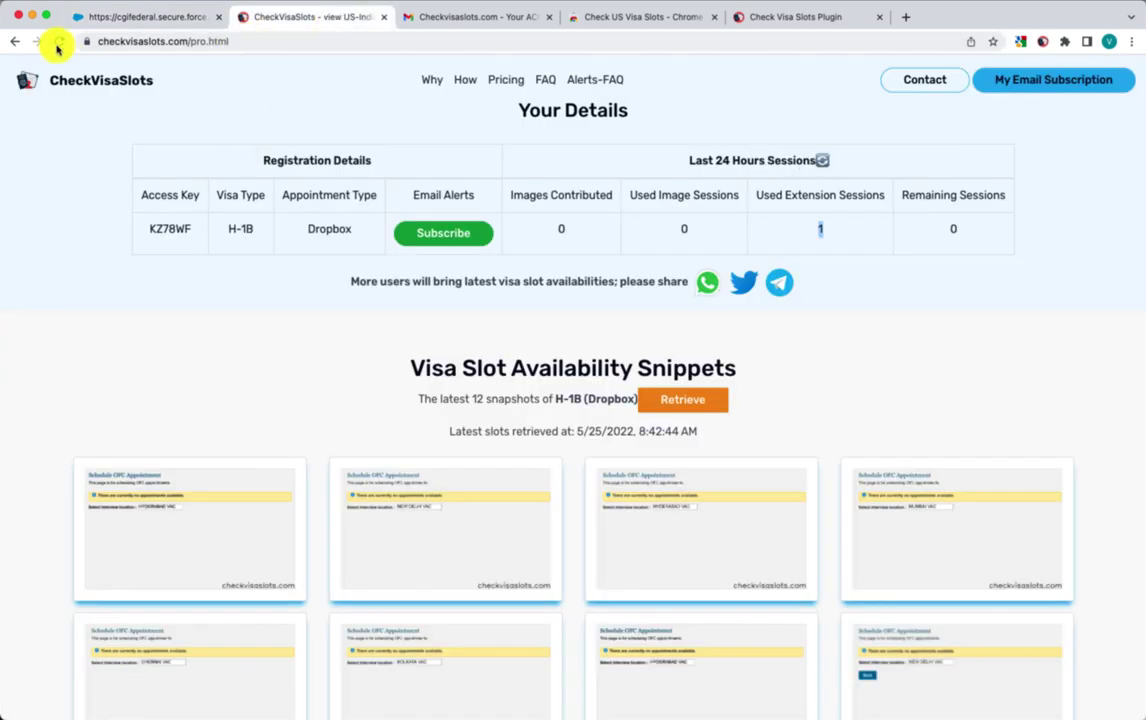
- Reload the PRO page and highlight the 2 images contributed and 1 used image session
{"action": "left_click", "coordinate": [58, 42]}
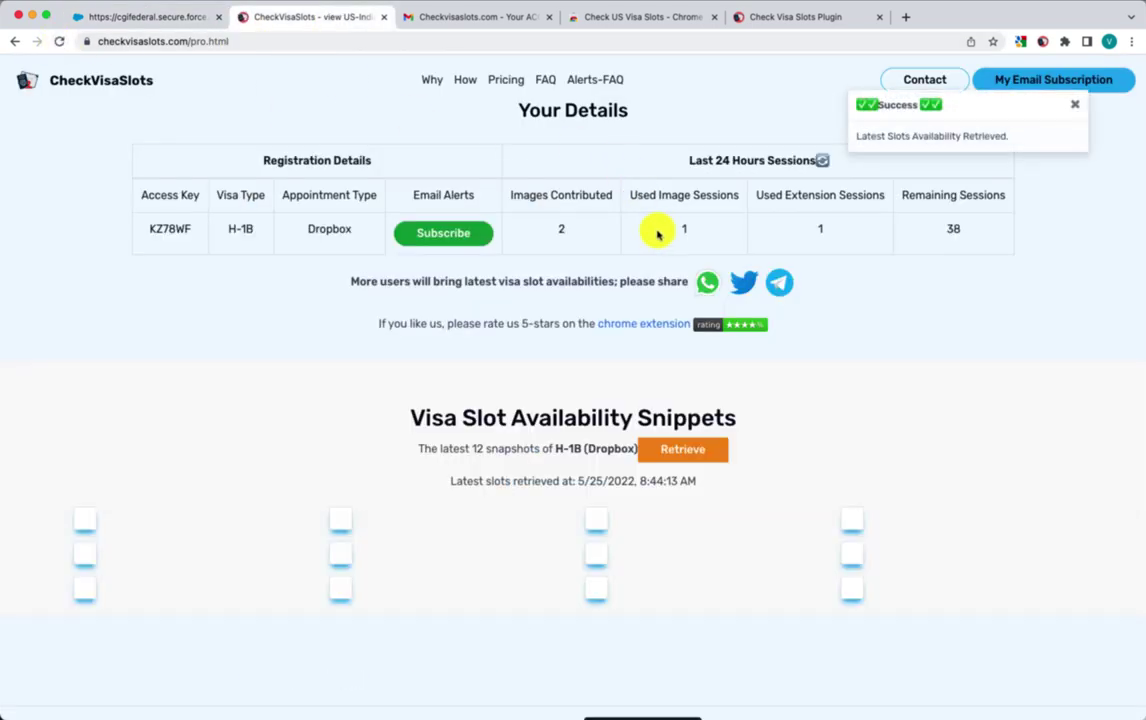
{"action": "double_click", "coordinate": [562, 230]}
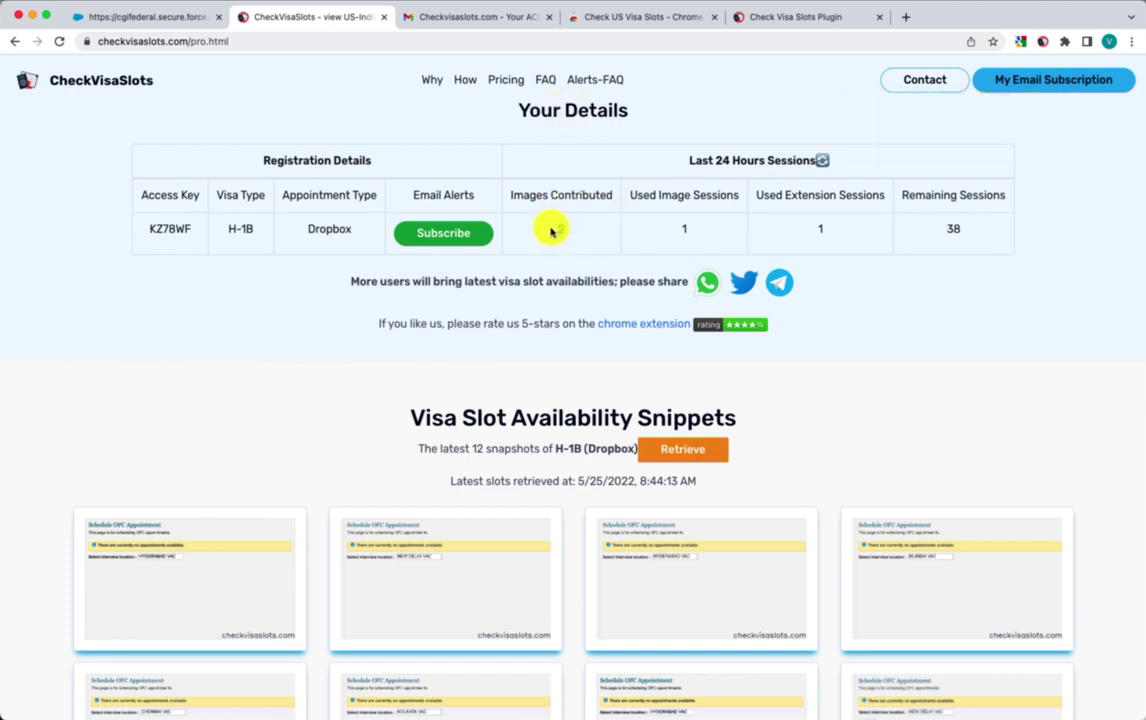
{"action": "double_click", "coordinate": [688, 231]}
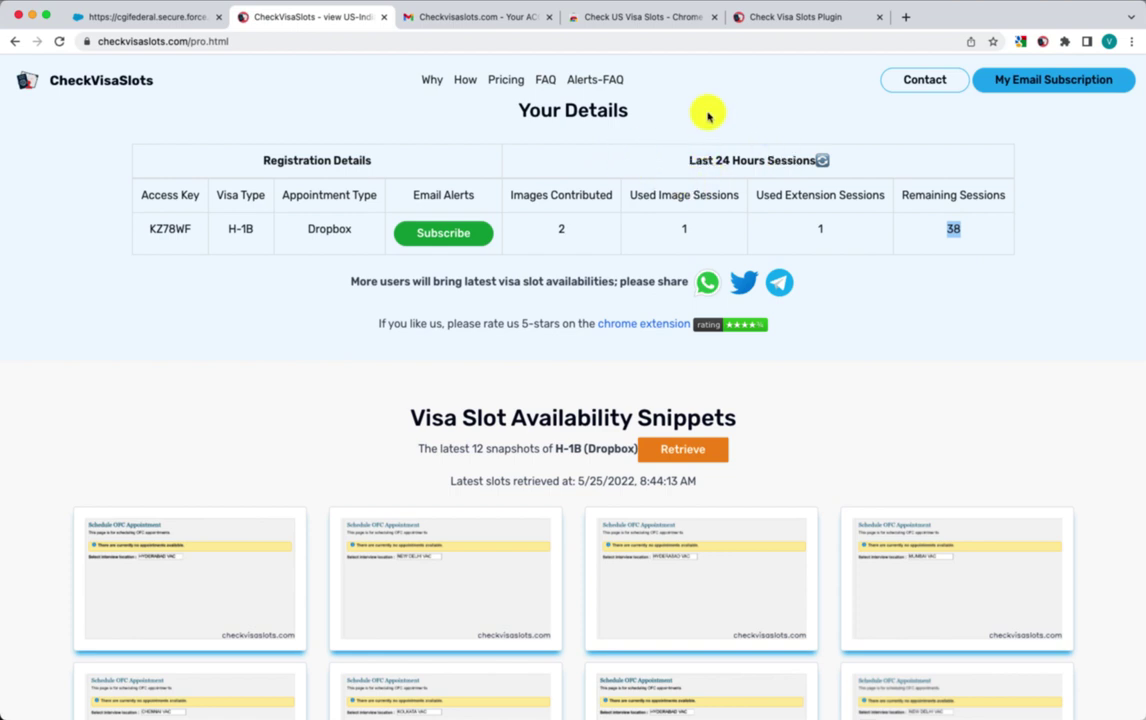
{"action": "scroll", "coordinate": [478, 299], "scroll_direction": "down", "scroll_amount": 3}
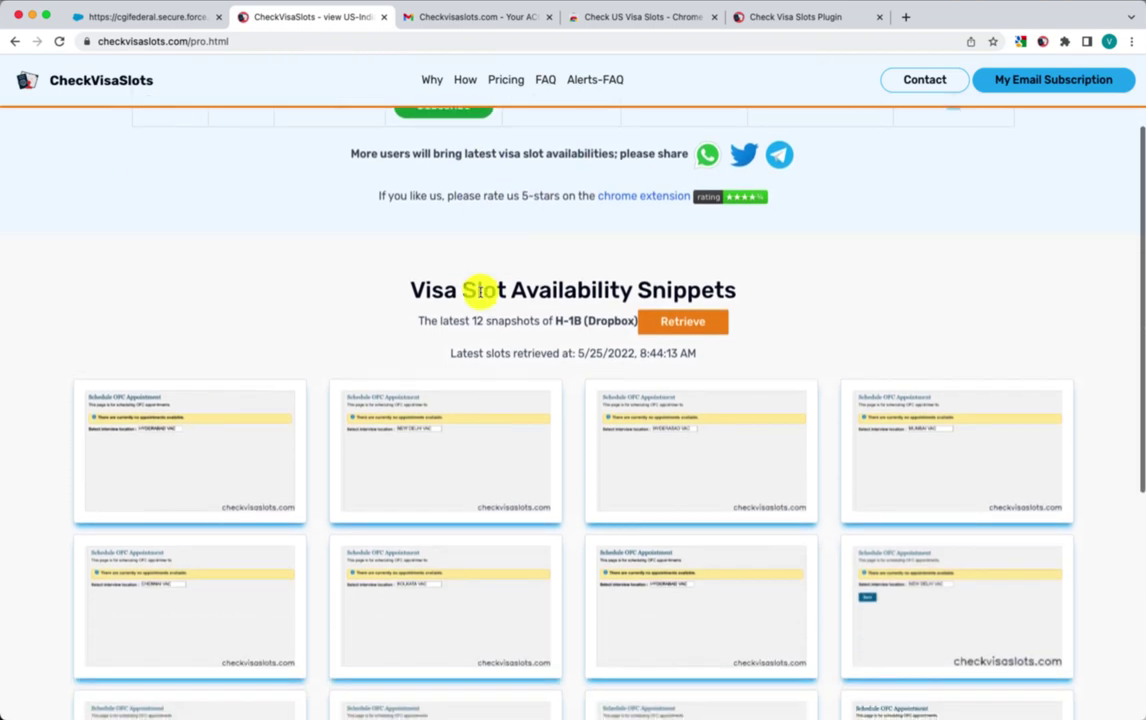
{"action": "scroll", "coordinate": [486, 315], "scroll_direction": "up", "scroll_amount": 3}
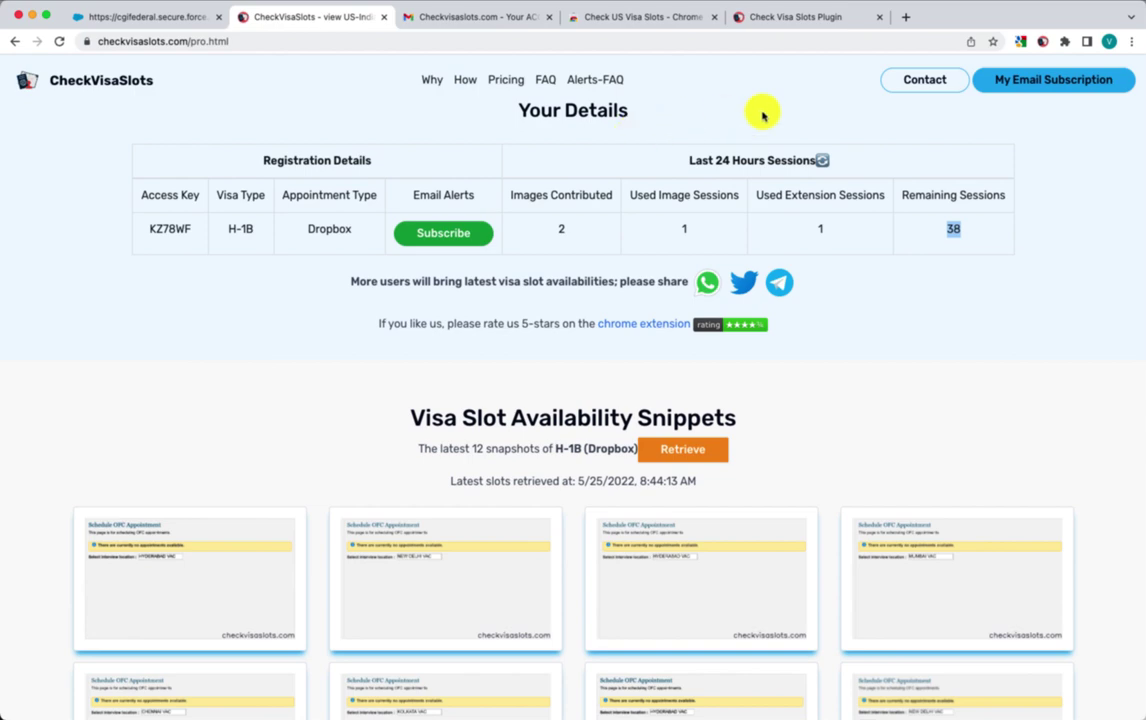
{"action": "left_click", "coordinate": [506, 82]}
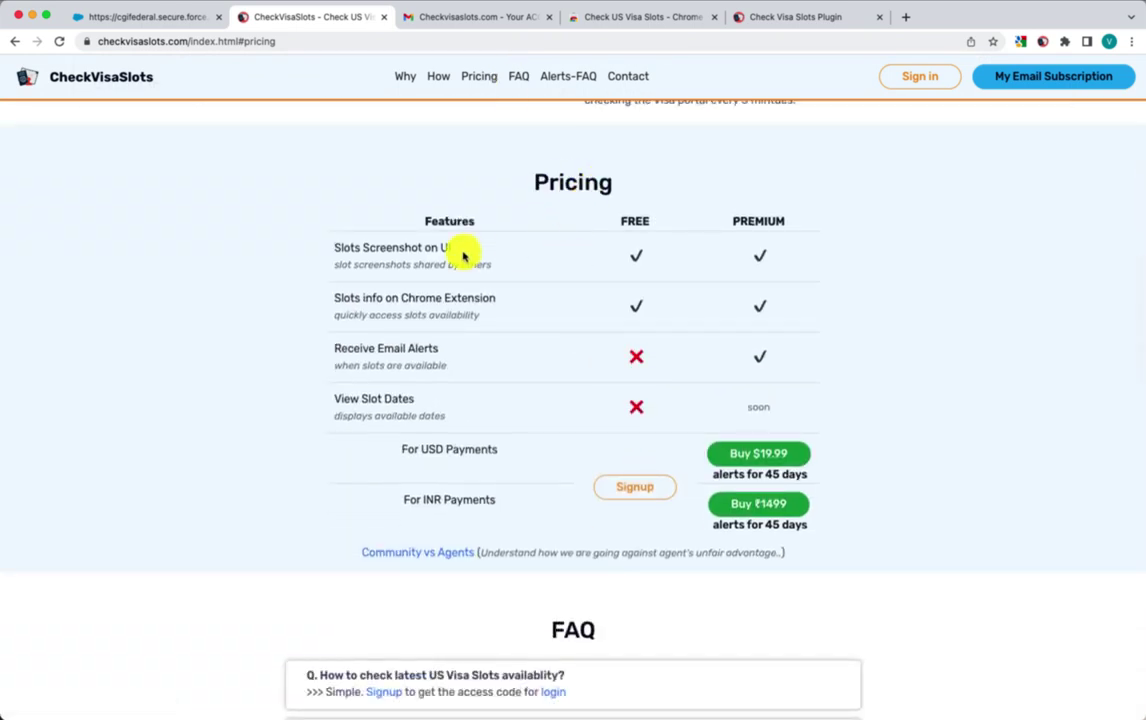
- Review the Free vs Premium pricing table, highlighting the Slots Screenshot on UI feature
{"action": "triple_click", "coordinate": [344, 251]}
{"action": "left_click", "coordinate": [727, 418]}
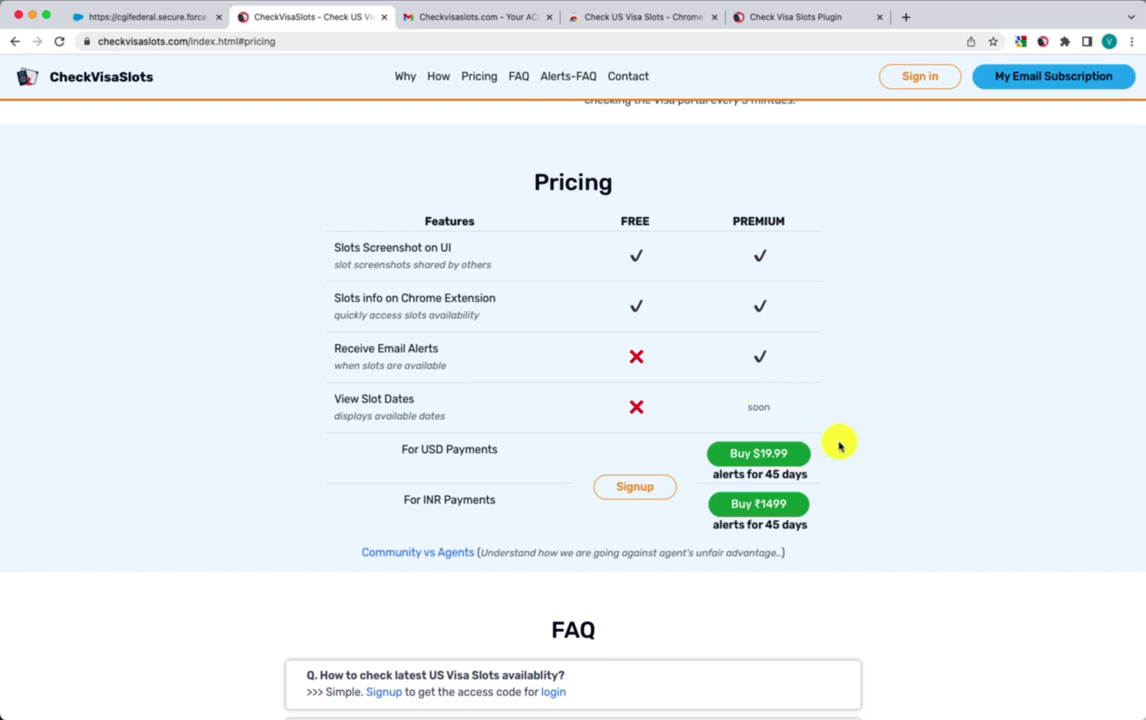
{"action": "scroll", "coordinate": [842, 427], "scroll_direction": "up", "scroll_amount": 2}
{"action": "scroll", "coordinate": [842, 427], "scroll_direction": "down", "scroll_amount": 5}
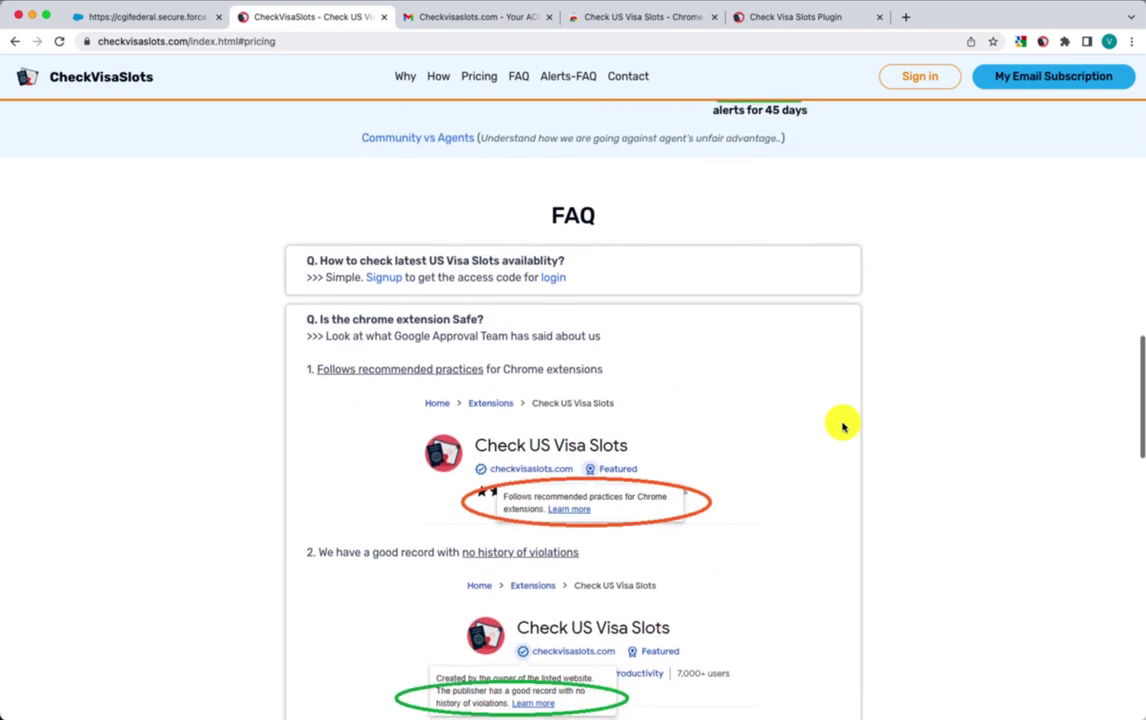
{"action": "scroll", "coordinate": [842, 427], "scroll_direction": "up", "scroll_amount": 15}
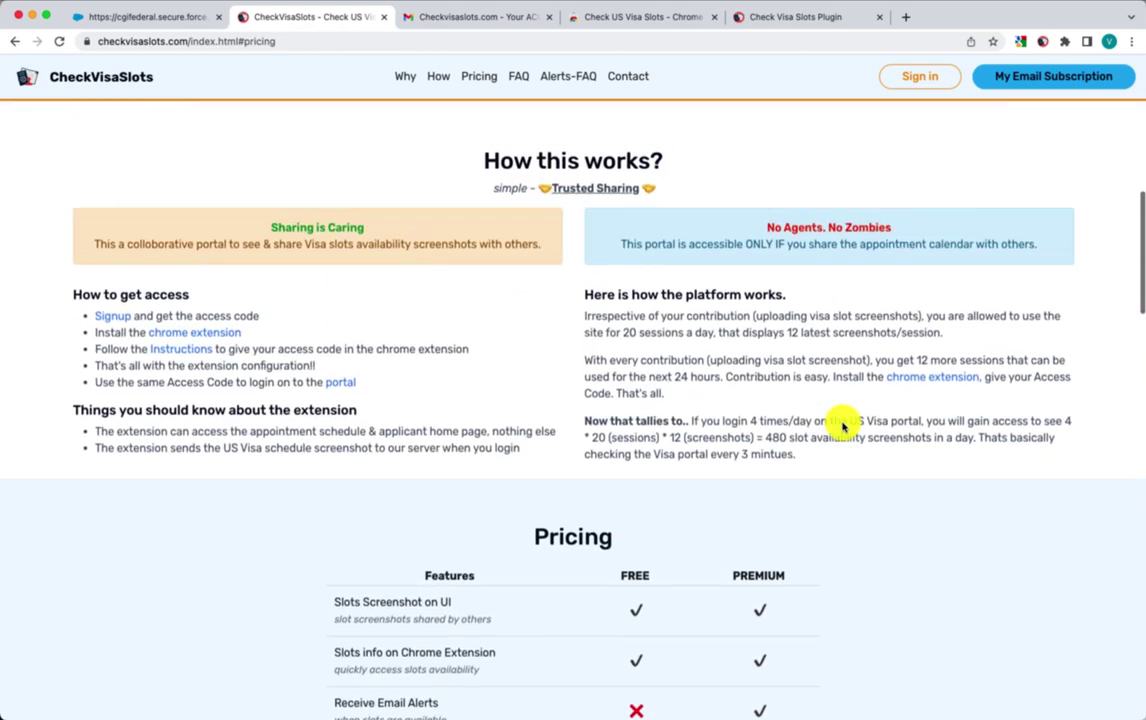
{"action": "scroll", "coordinate": [842, 427], "scroll_direction": "up", "scroll_amount": 5}
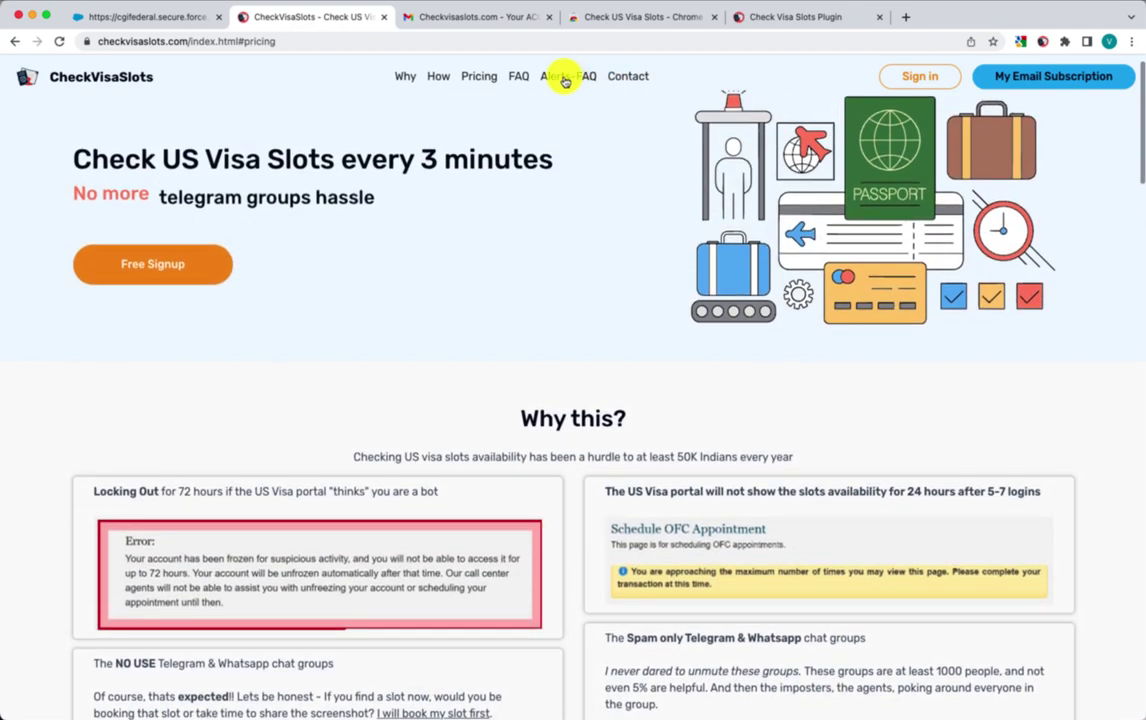
{"action": "left_click", "coordinate": [563, 80]}
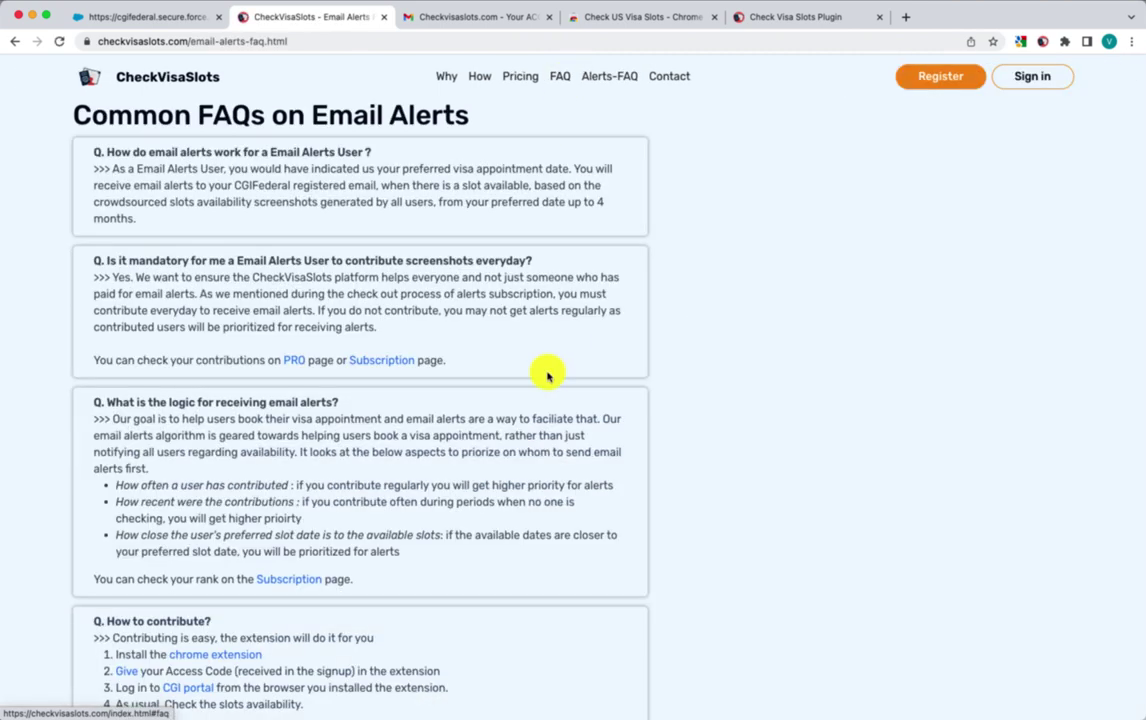
- Read the email alerts FAQ answers, highlighting the three alert-priority criteria
{"action": "left_click_drag", "start_coordinate": [112, 166], "coordinate": [248, 220]}
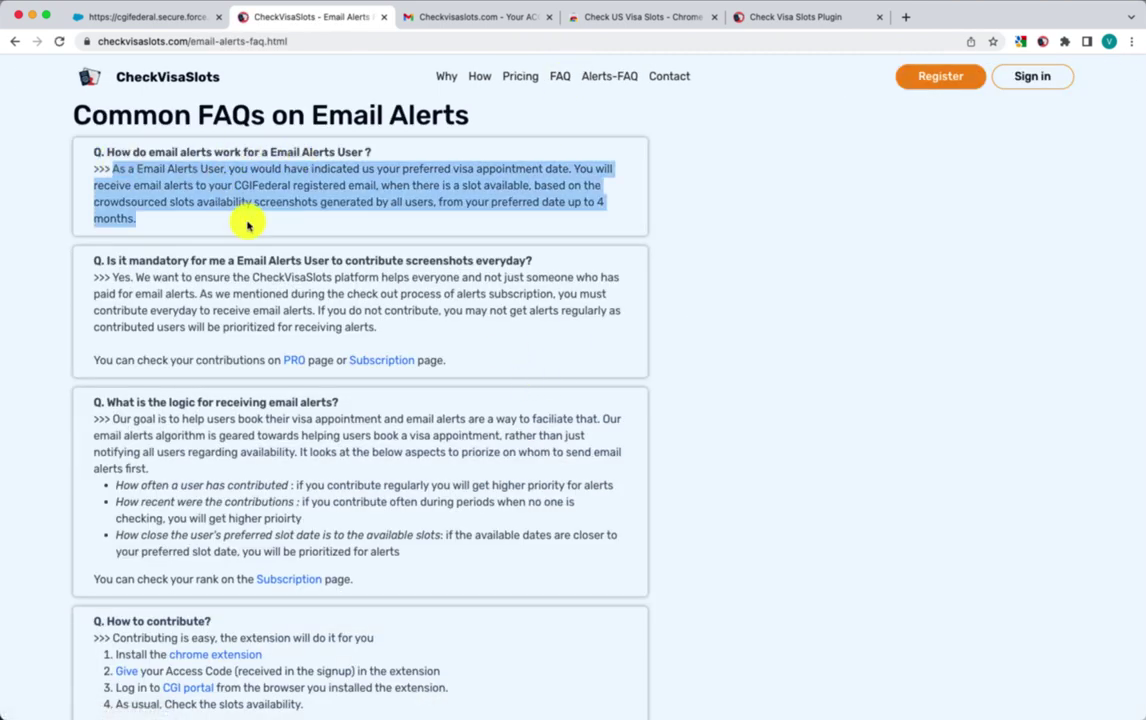
{"action": "scroll", "coordinate": [360, 297], "scroll_direction": "down", "scroll_amount": 1}
{"action": "scroll", "coordinate": [235, 455], "scroll_direction": "down", "scroll_amount": 6}
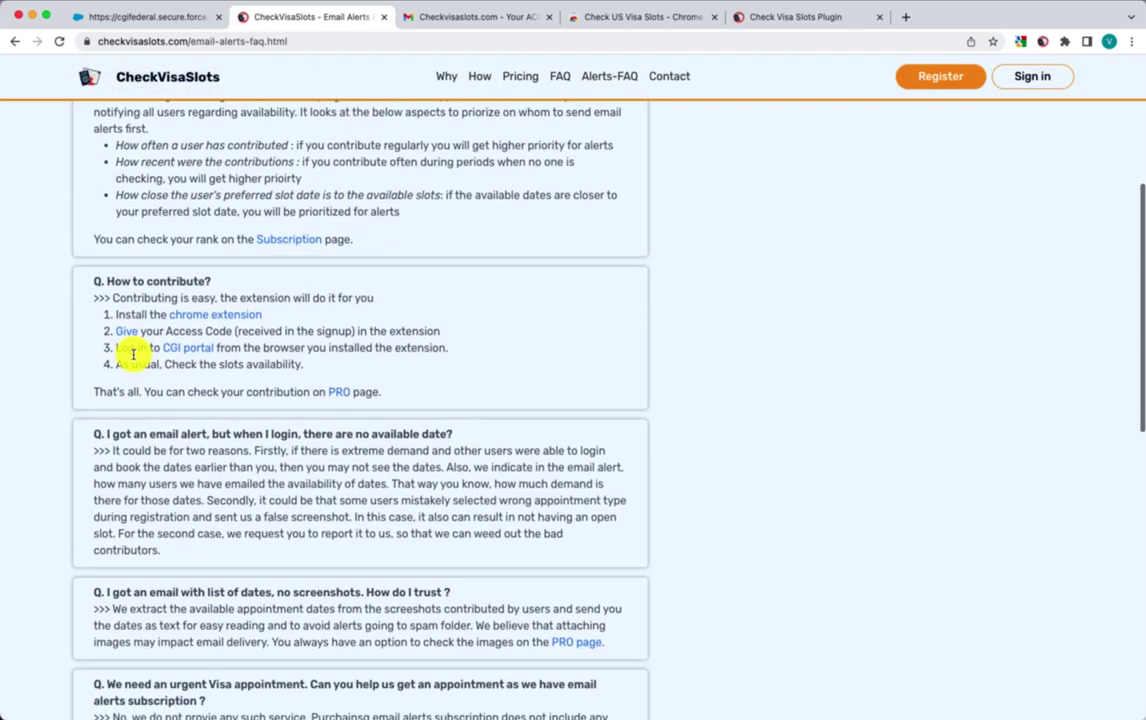
{"action": "left_click_drag", "start_coordinate": [114, 314], "coordinate": [303, 366]}
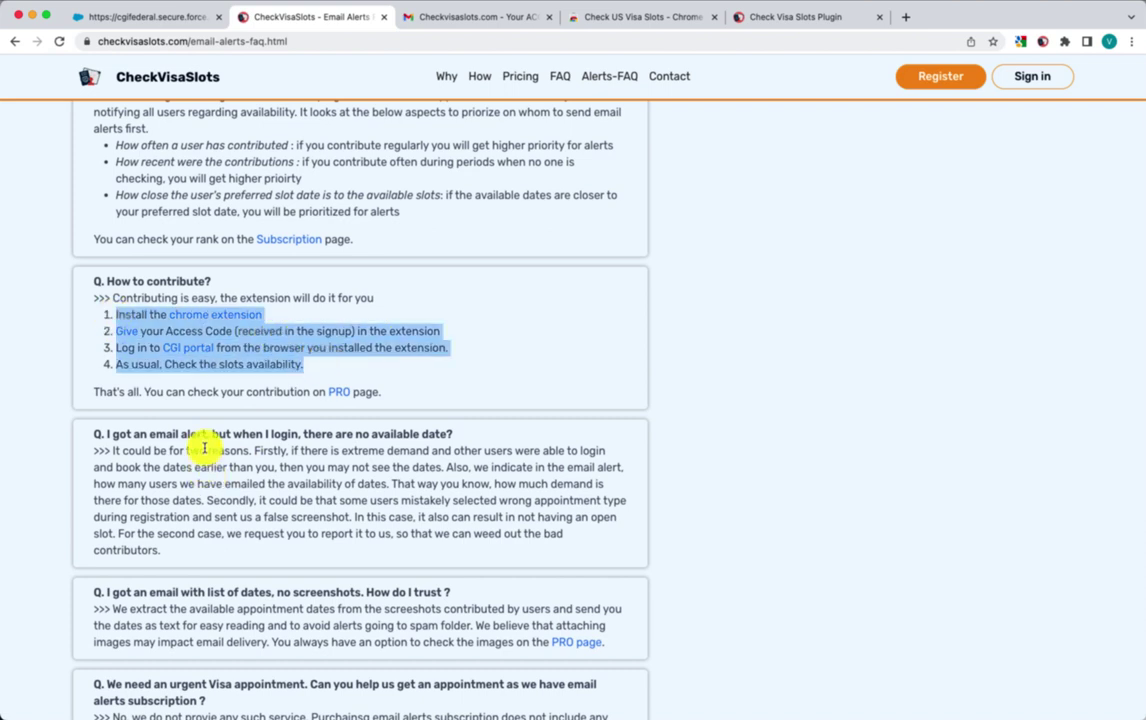
{"action": "scroll", "coordinate": [133, 256], "scroll_direction": "up", "scroll_amount": 2}
{"action": "left_click_drag", "start_coordinate": [115, 241], "coordinate": [294, 258]}
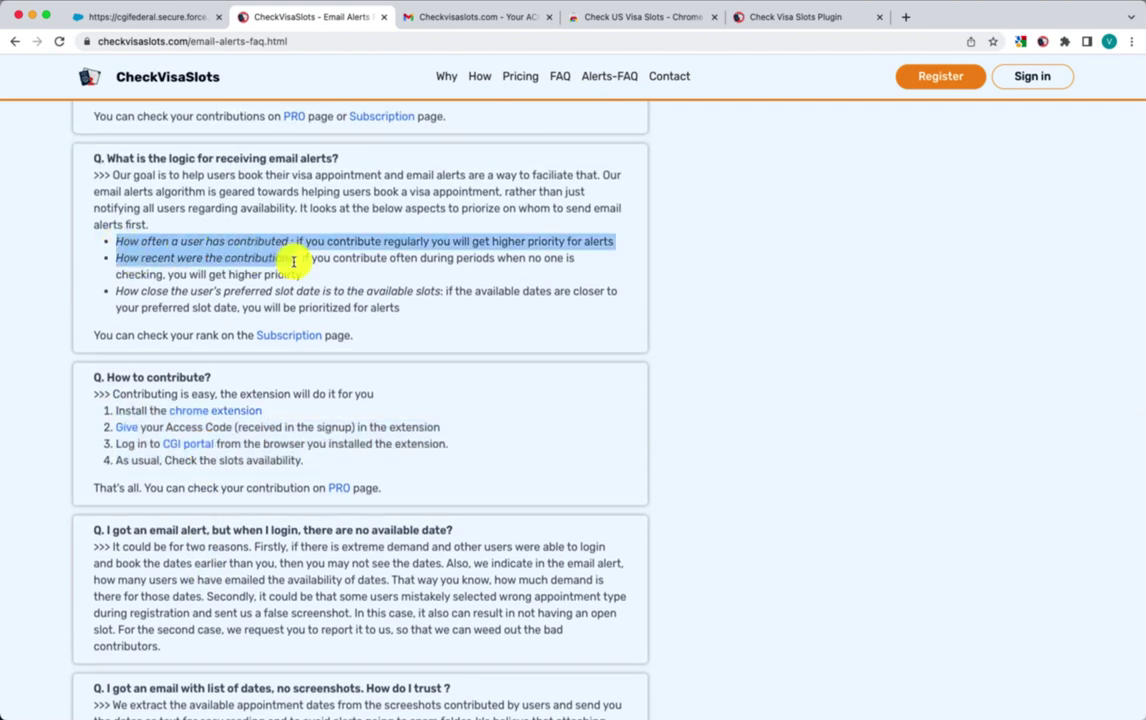
{"action": "left_click_drag", "start_coordinate": [415, 311], "coordinate": [139, 256]}
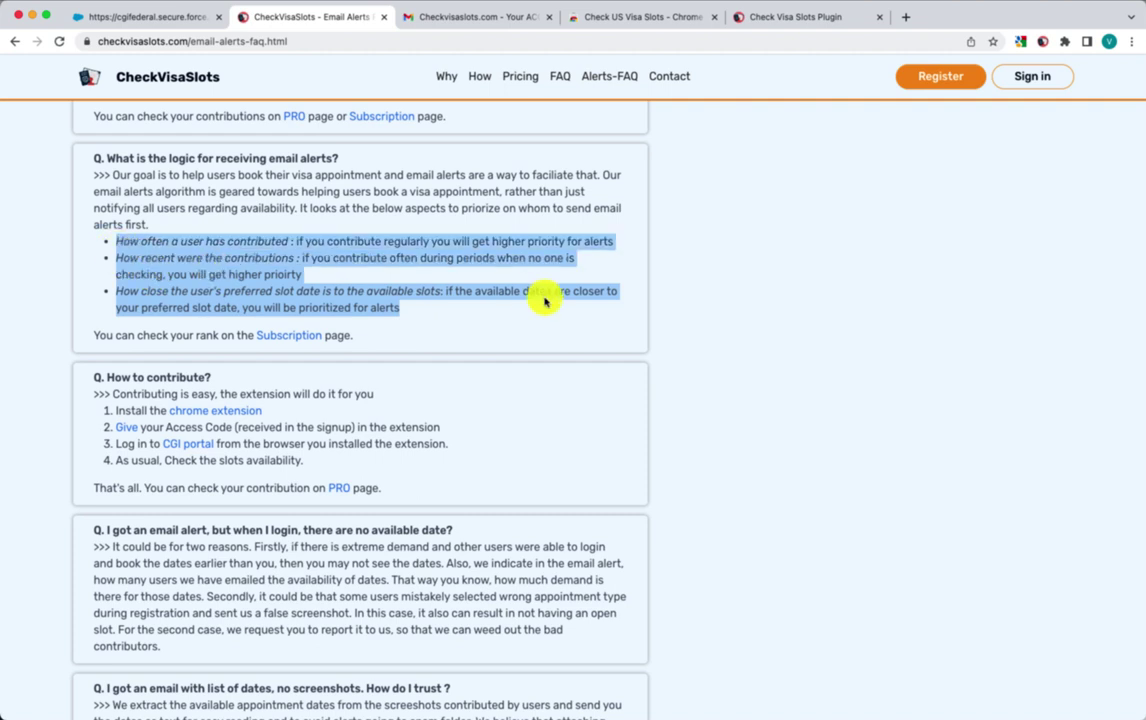
{"action": "scroll", "coordinate": [312, 279], "scroll_direction": "up", "scroll_amount": 5}
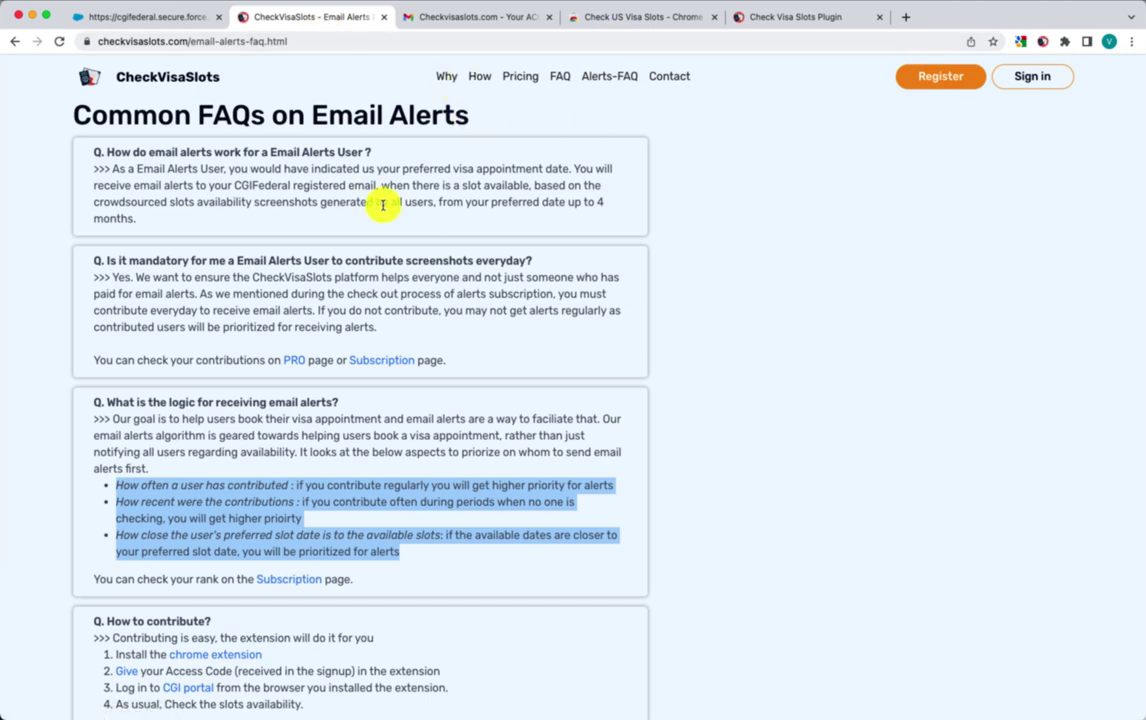
- Return to the home page and sign in to reach the PRO page with 37 remaining sessions
{"action": "left_click", "coordinate": [142, 82]}
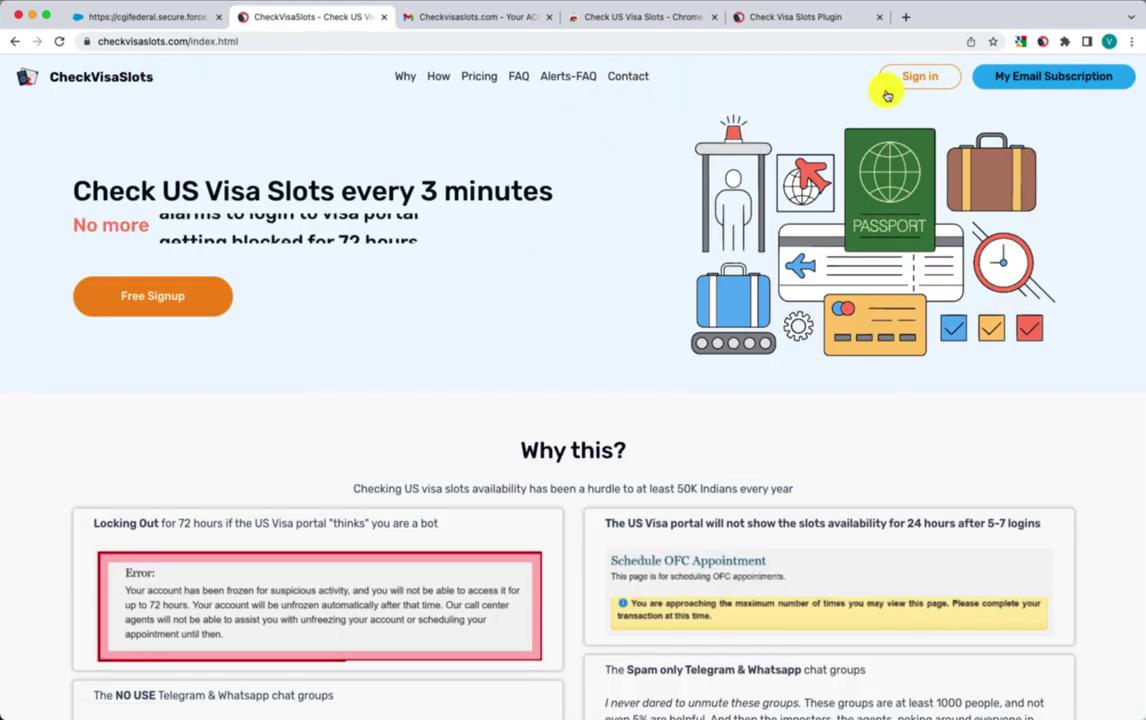
{"action": "left_click", "coordinate": [884, 86]}
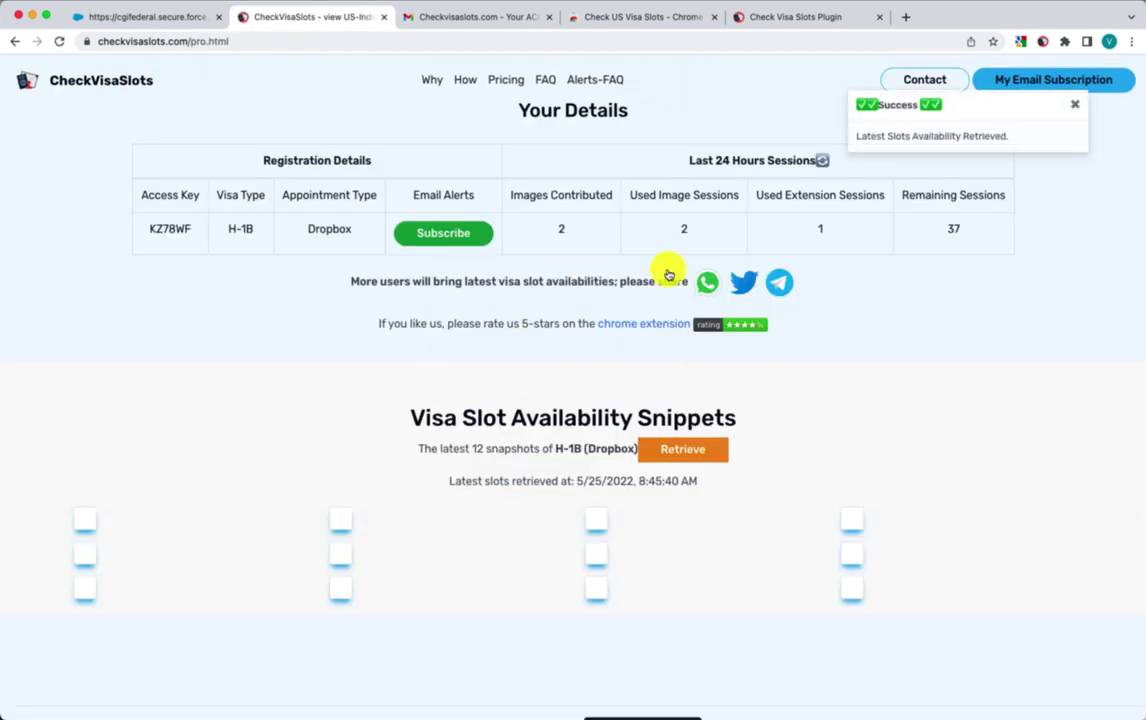